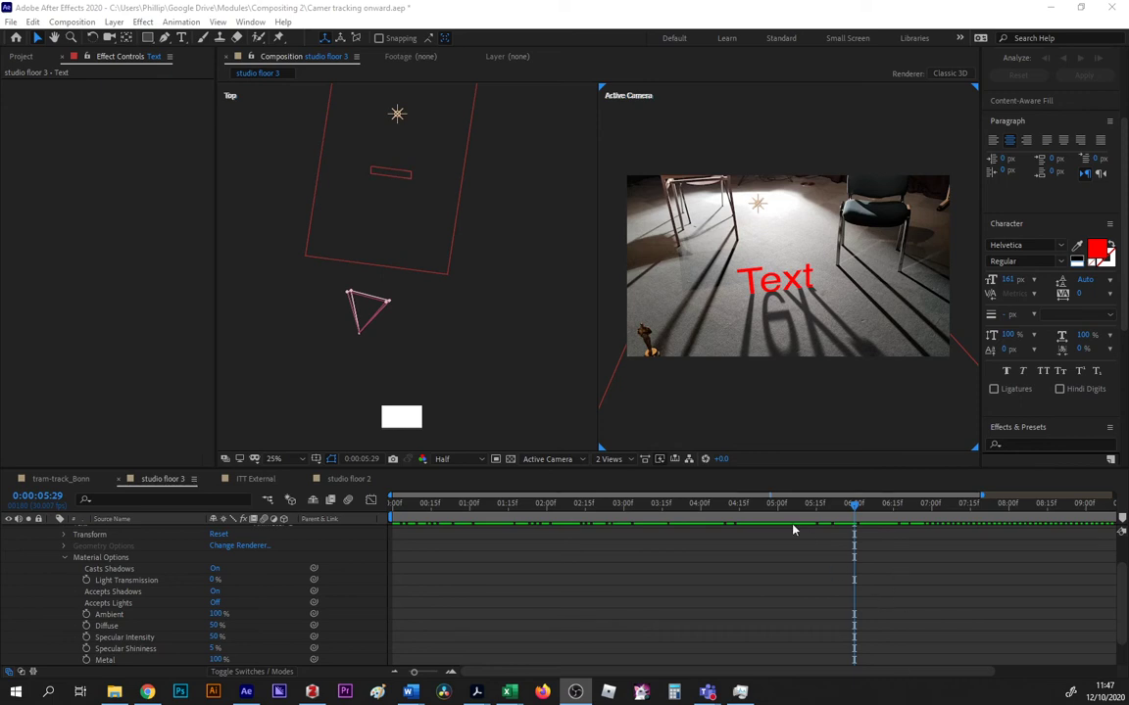
In the Active Camera view, drag Shadow Catcher 1's near edge toward the camera, then preview the shot
left_click_drag(716, 506, 393, 505)
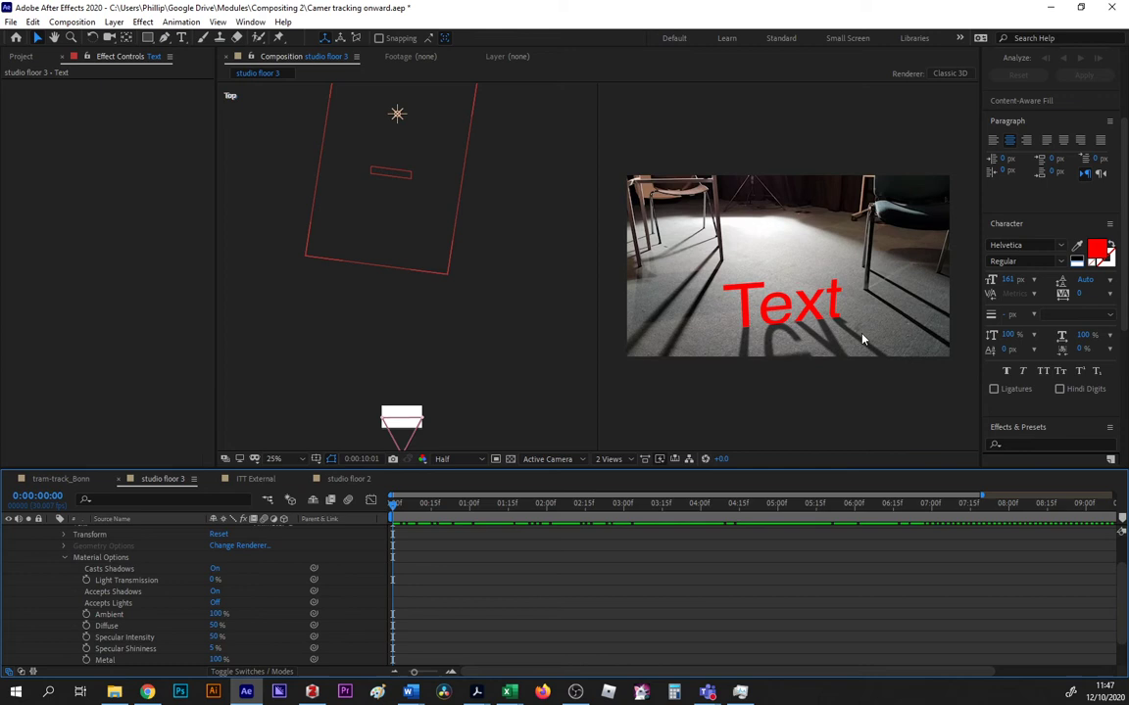
left_click(882, 353)
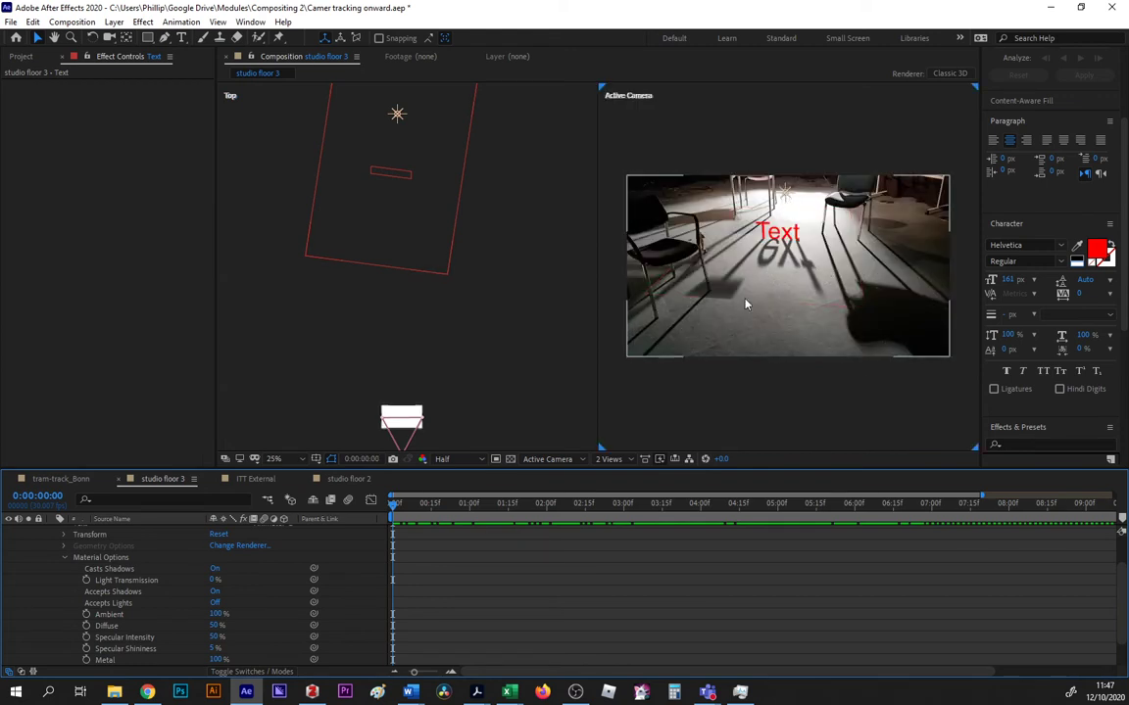
left_click(779, 295)
left_click_drag(747, 314, 739, 331)
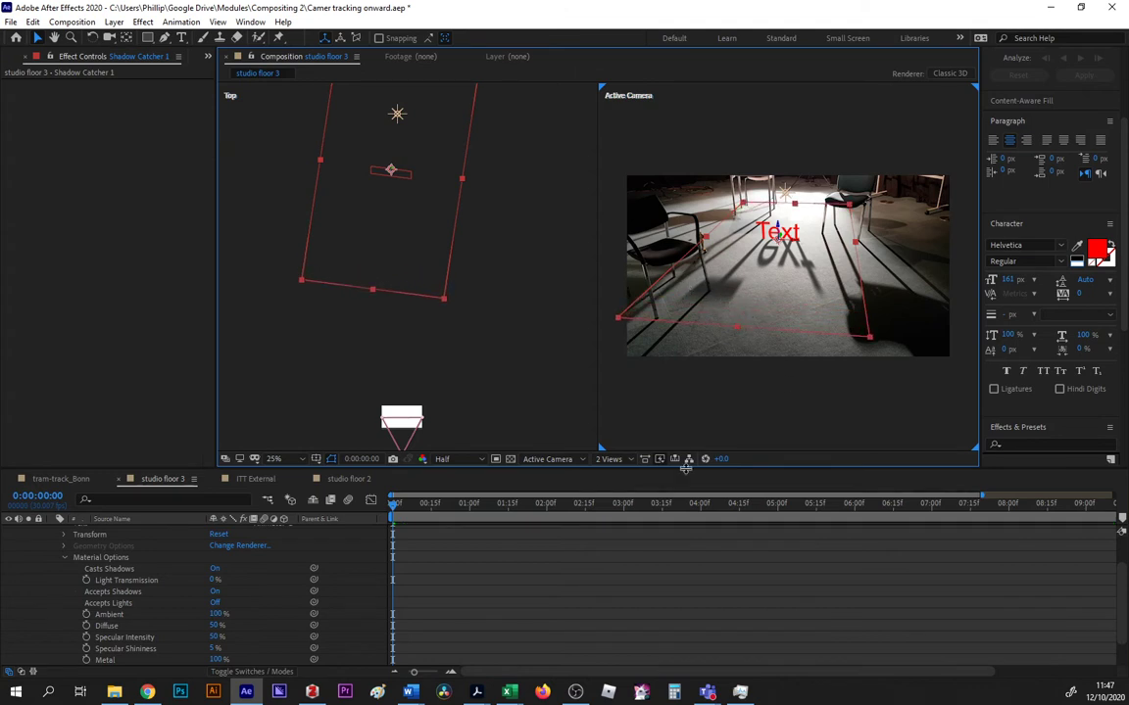
key("space")
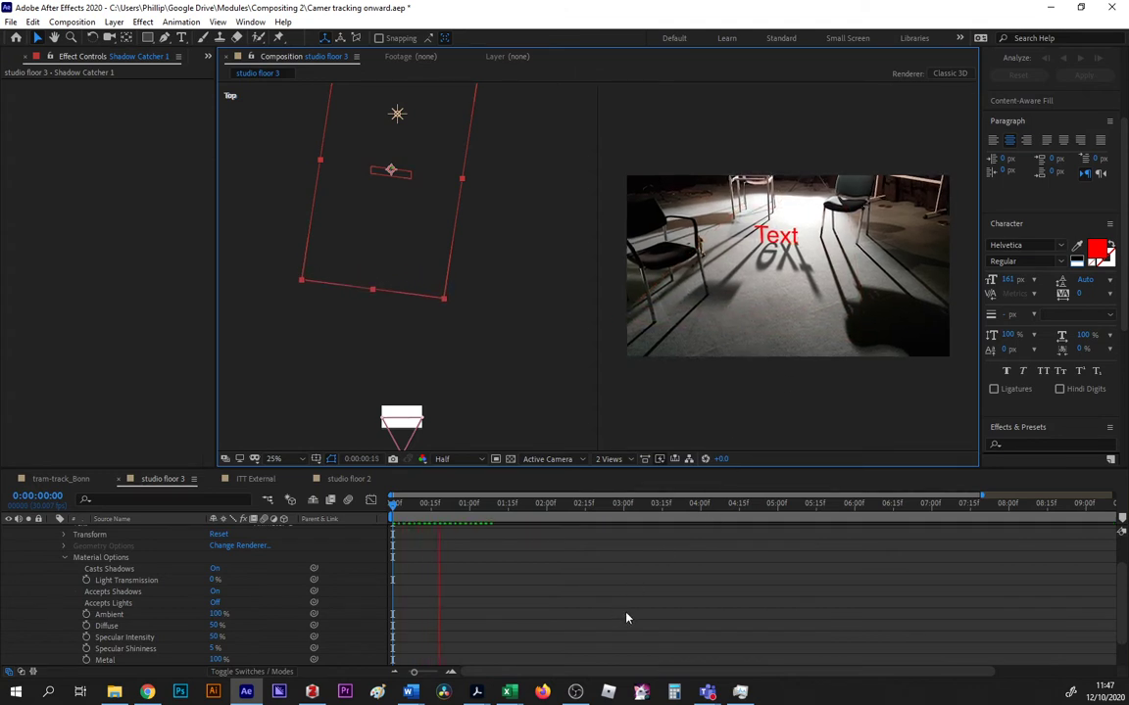
key("space")
Delete the Light 1, Shadow Catcher 1, Text and 3D Tracker Camera layers
scroll(231, 571, "up", 2)
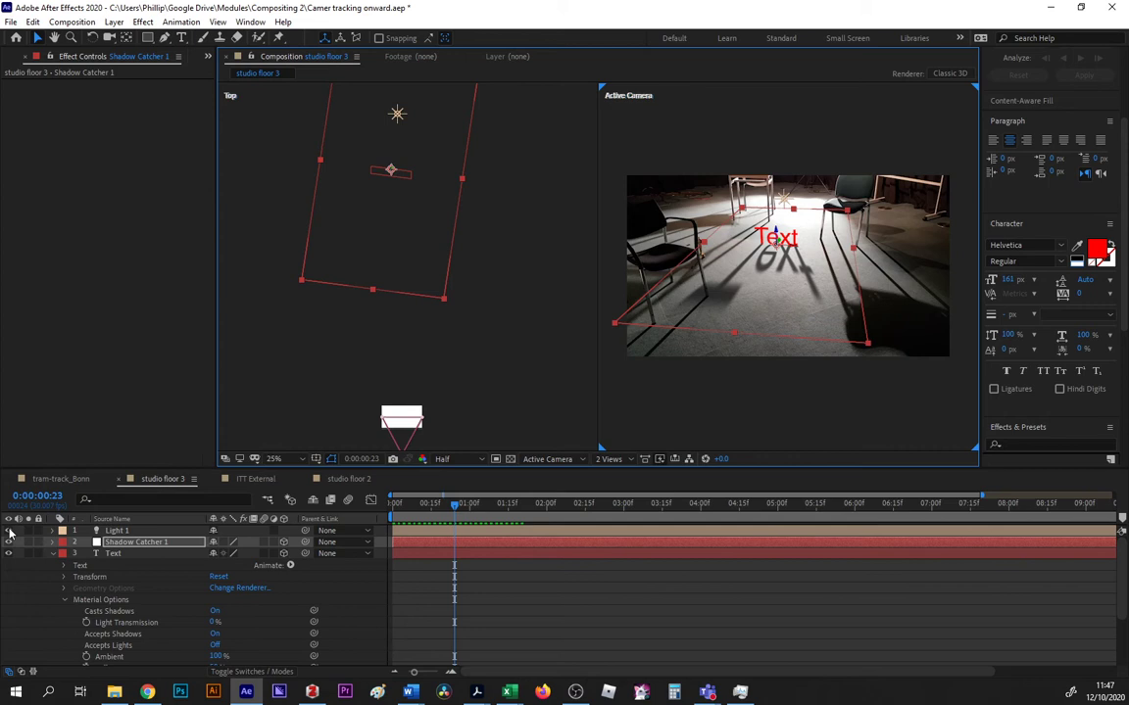
left_click(121, 554)
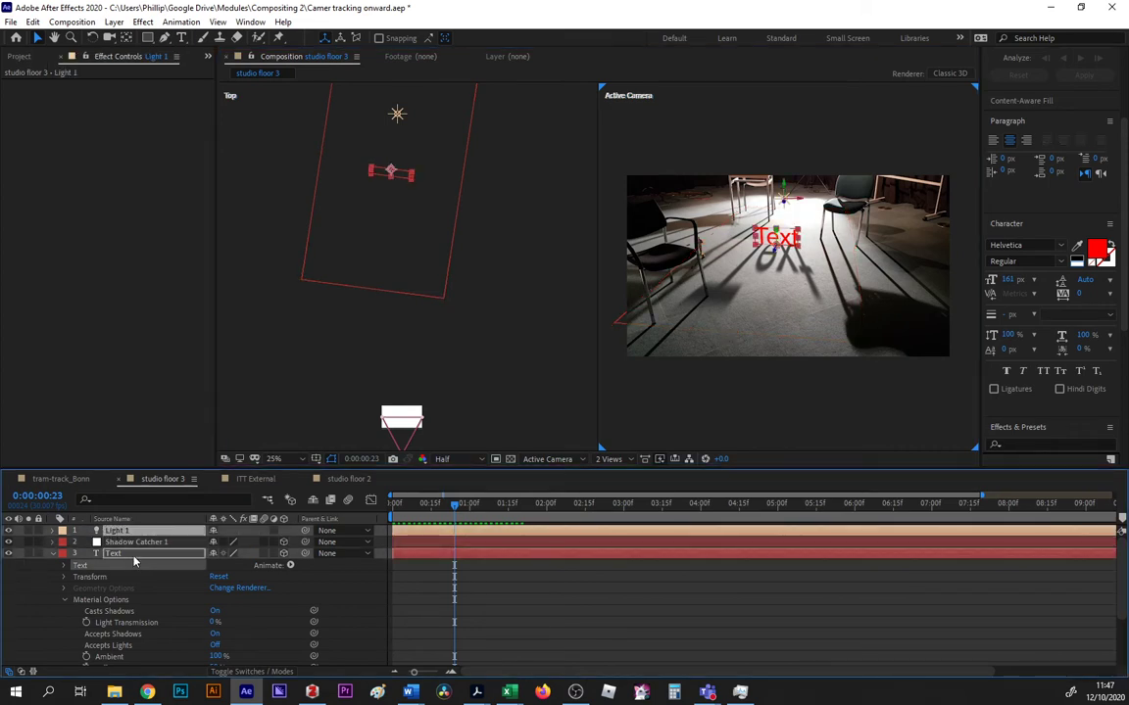
left_click(134, 545)
key("ctrl+z")
key("ctrl+z")
key("ctrl+z")
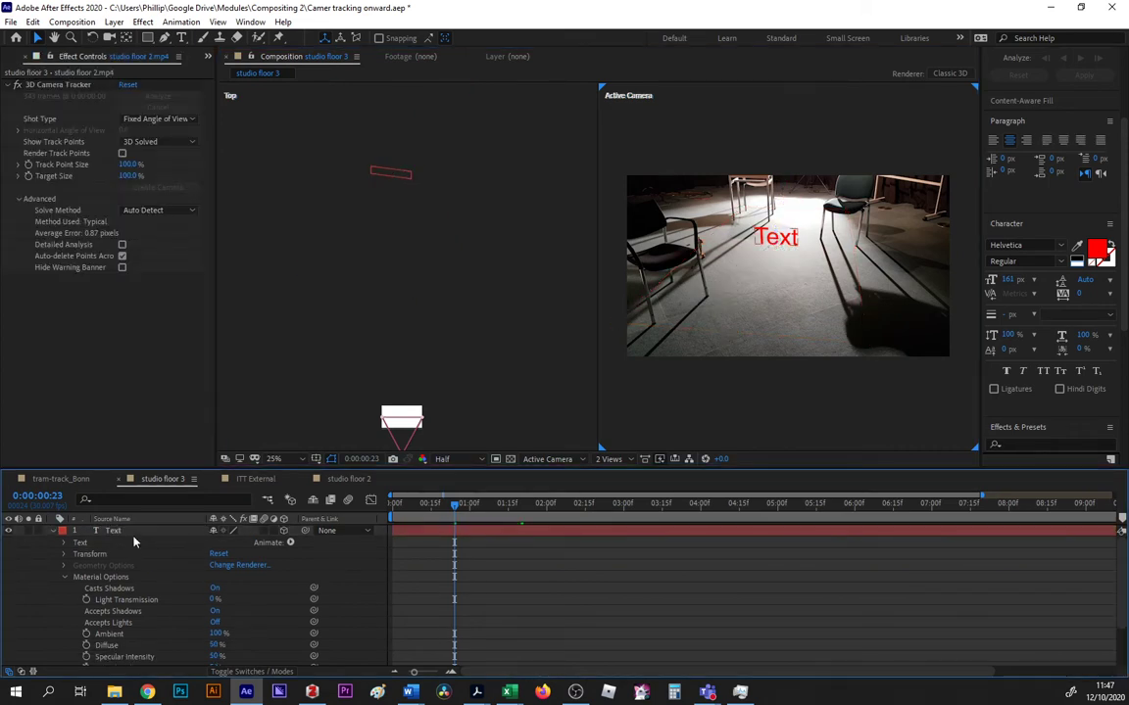
key("ctrl+z")
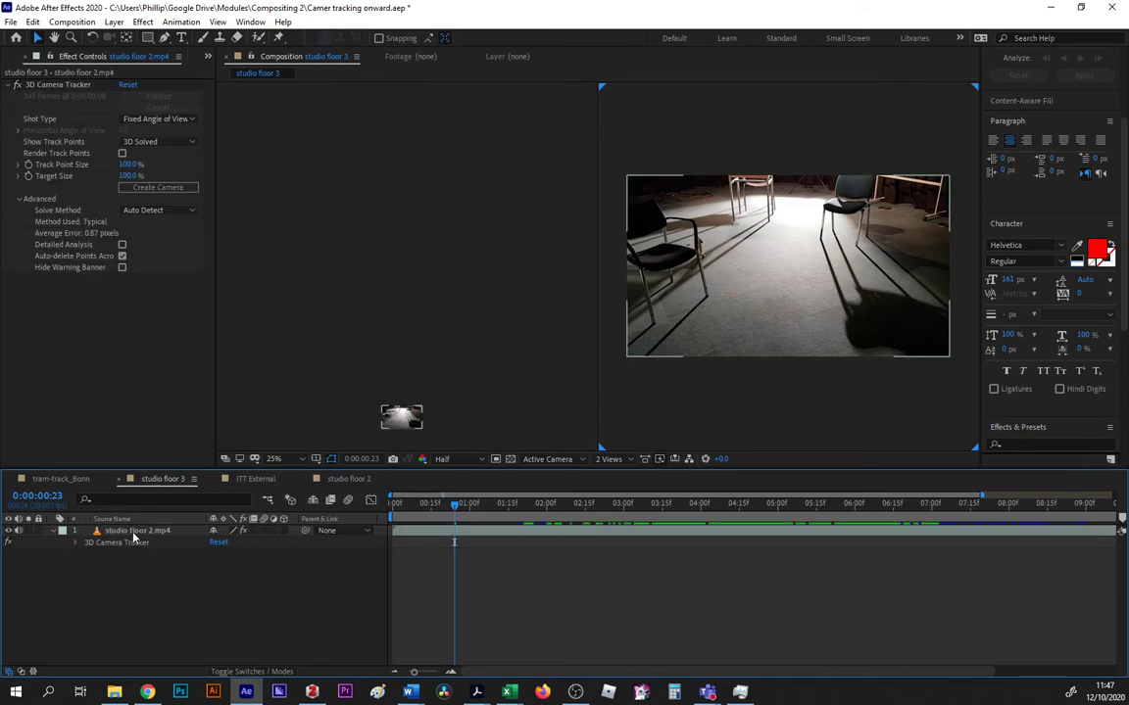
Select the 3D Camera Tracker effect, switch the viewer to 1 View, and select the studio floor 2.mp4 layer
left_click(60, 87)
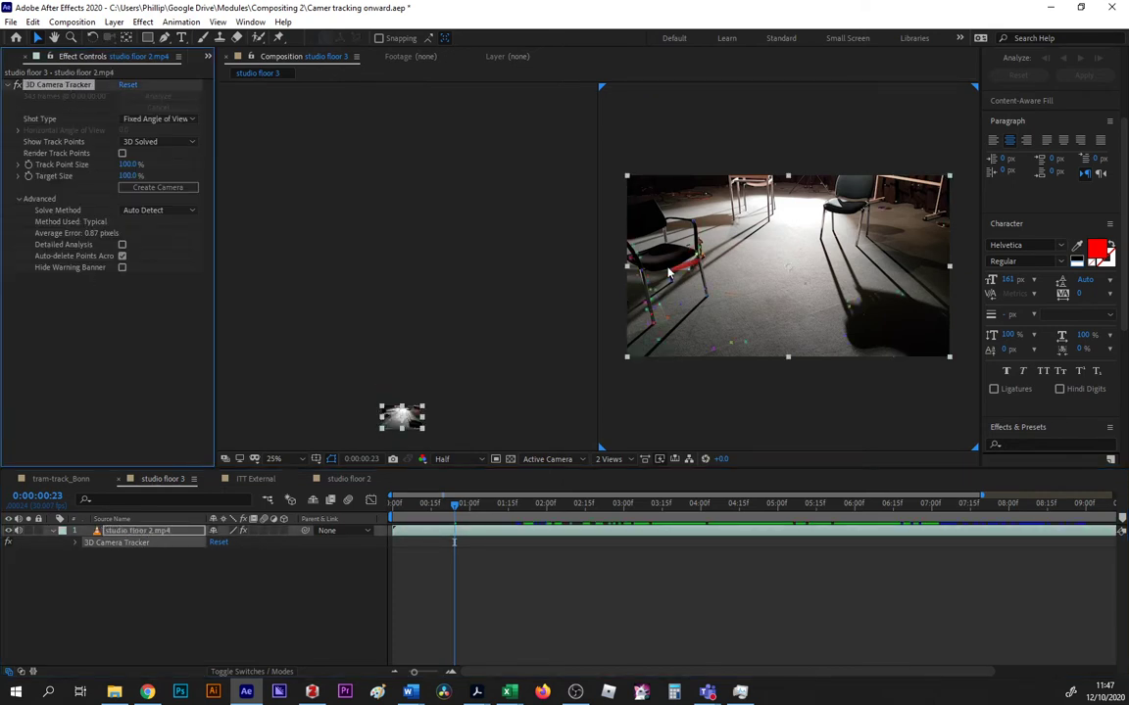
left_click(625, 462)
left_click(615, 469)
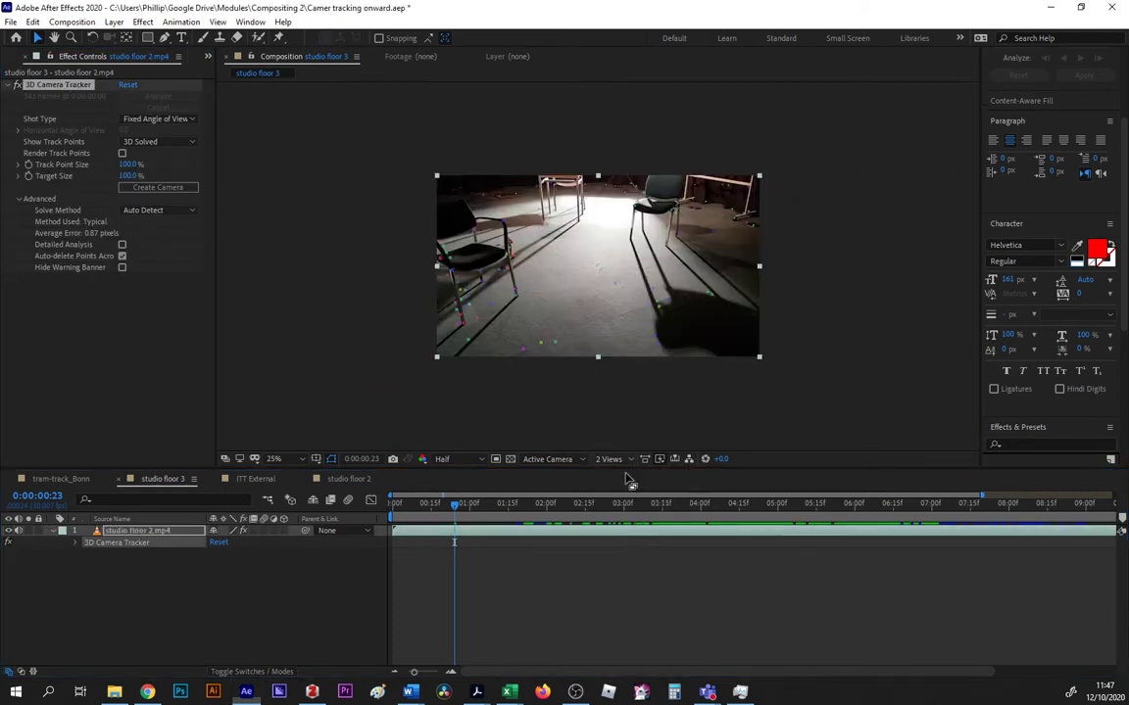
left_click(155, 531)
scroll(1041, 172, "up", 5)
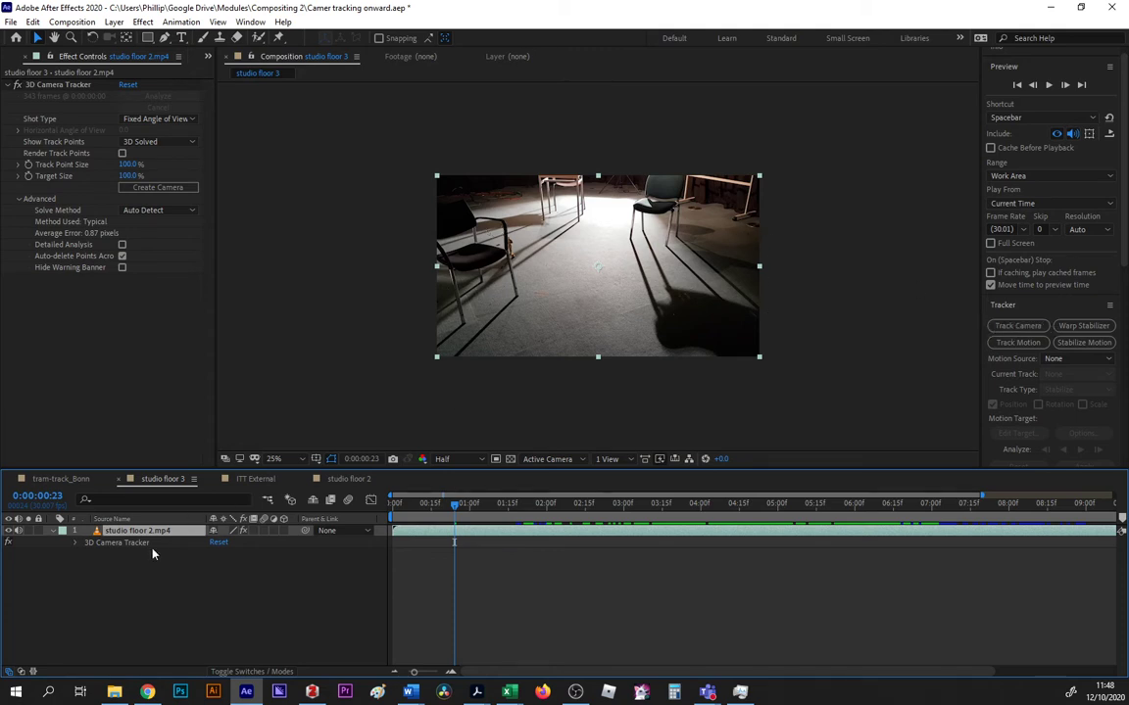
Pick three floor track points between the chairs and slide the target slightly right along the floor
left_click(58, 85)
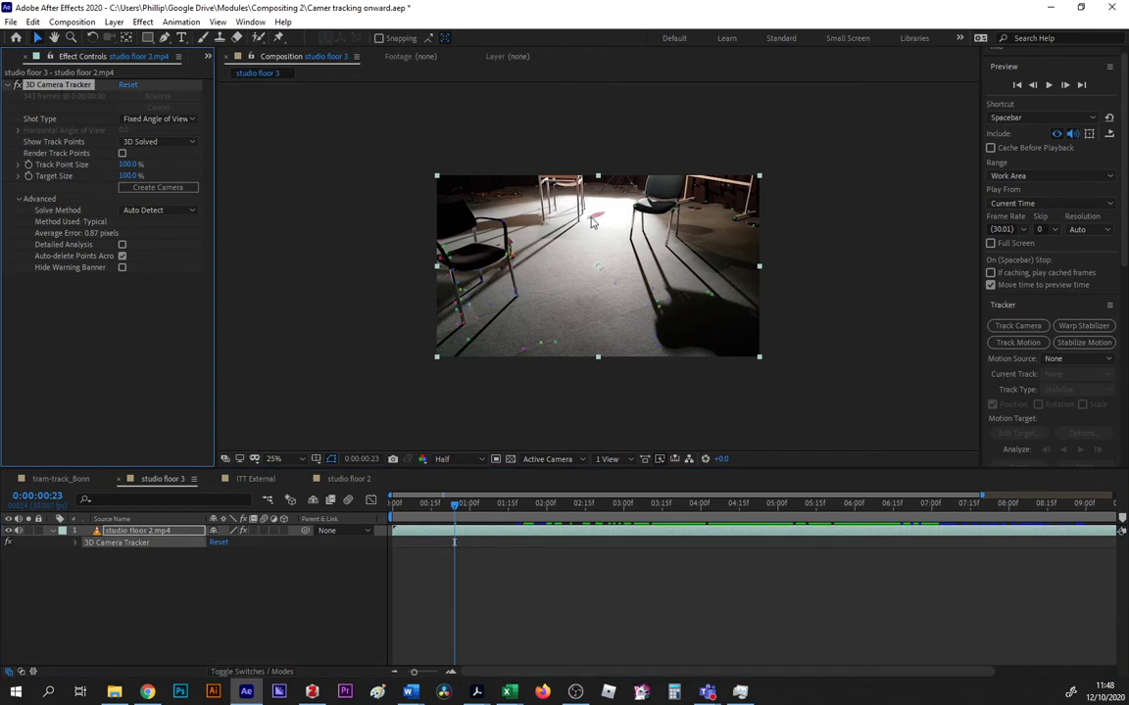
scroll(604, 267, "up", 2)
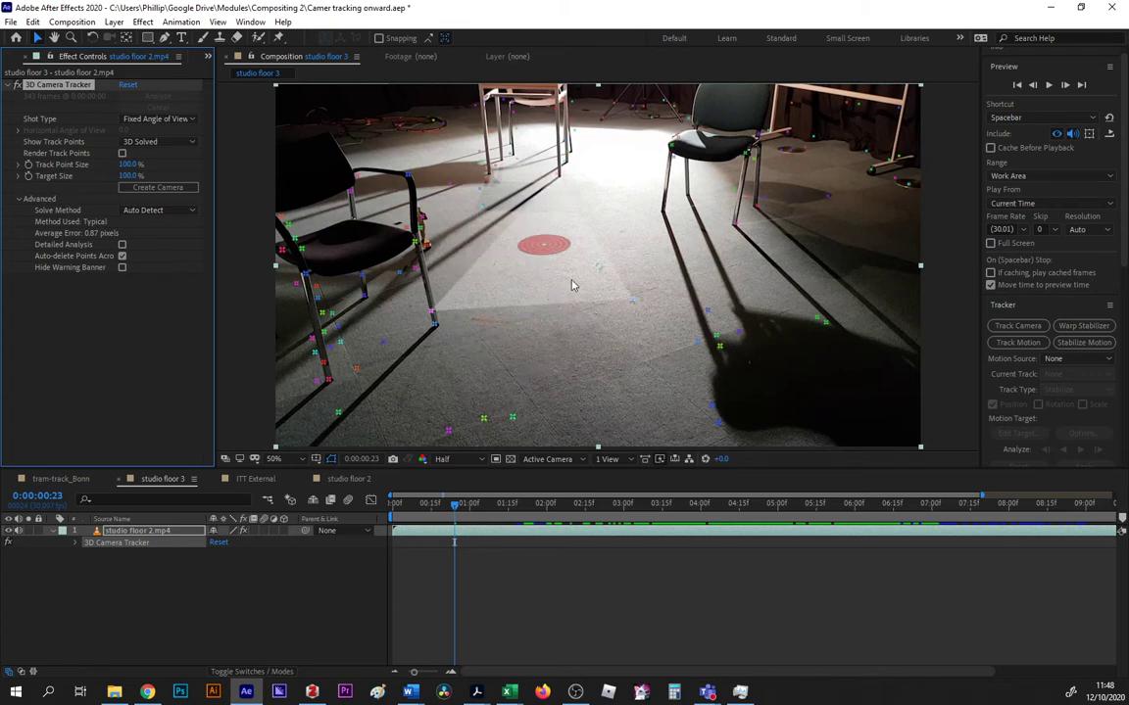
left_click(520, 268)
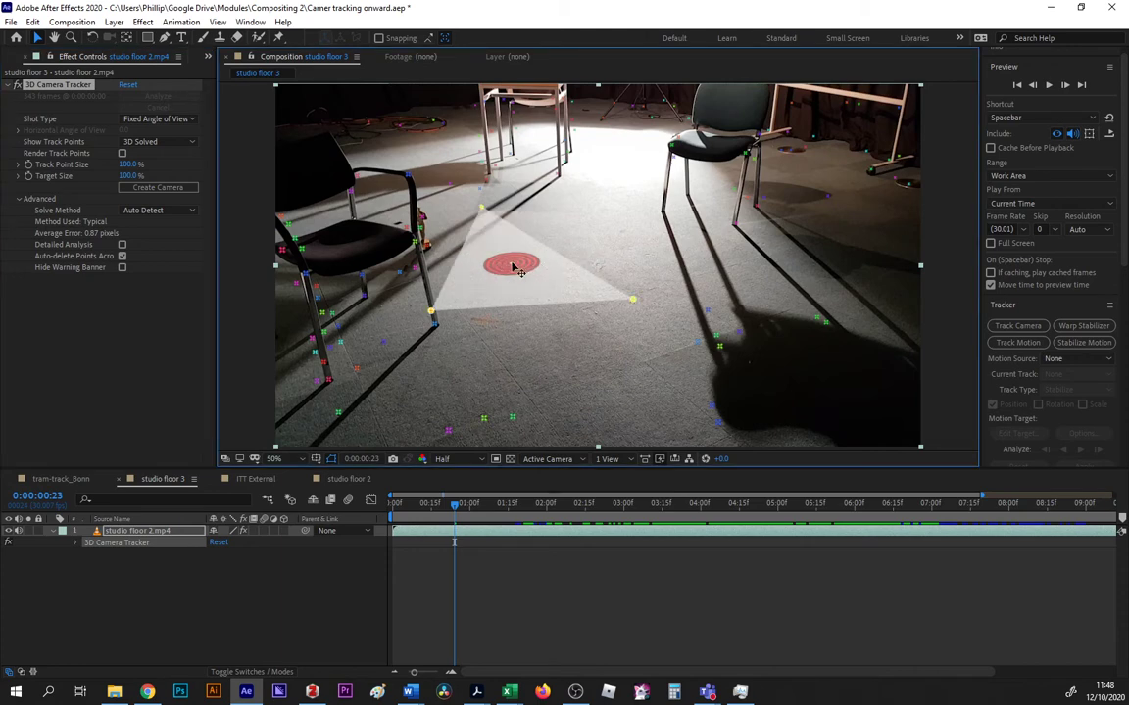
mouse_move(515, 269)
left_mouse_down()
mouse_move(515, 186)
mouse_move(539, 132)
mouse_move(524, 162)
mouse_move(525, 288)
mouse_move(434, 395)
mouse_move(590, 189)
mouse_move(619, 116)
mouse_move(514, 201)
mouse_move(431, 362)
mouse_move(461, 269)
mouse_move(506, 282)
left_mouse_up()
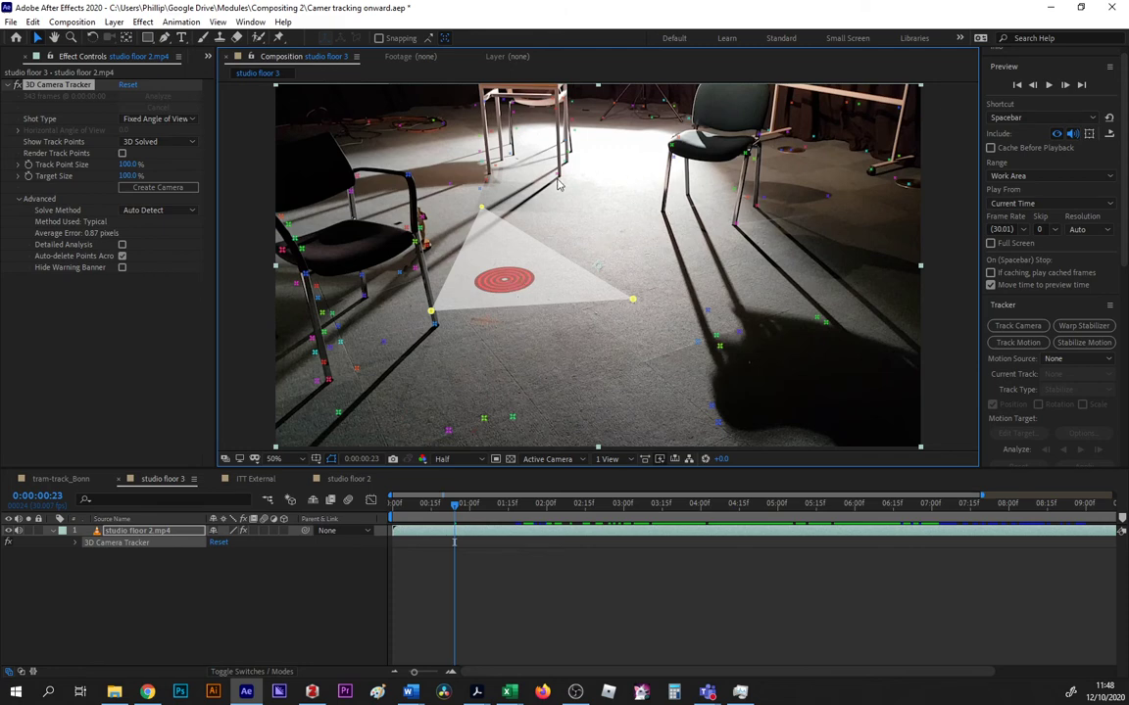
left_click_drag(507, 285, 544, 292)
From the floor target, create Text and Camera, then Shadow Catcher and Light, and scrub back
right_click(540, 286)
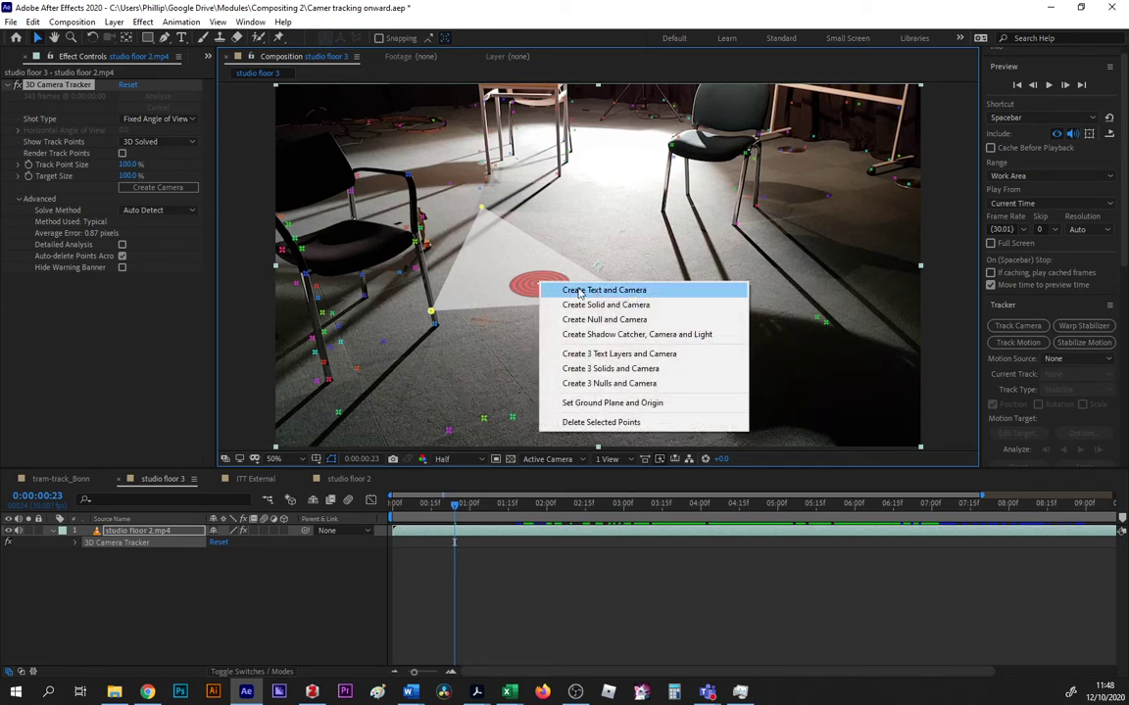
left_click(604, 291)
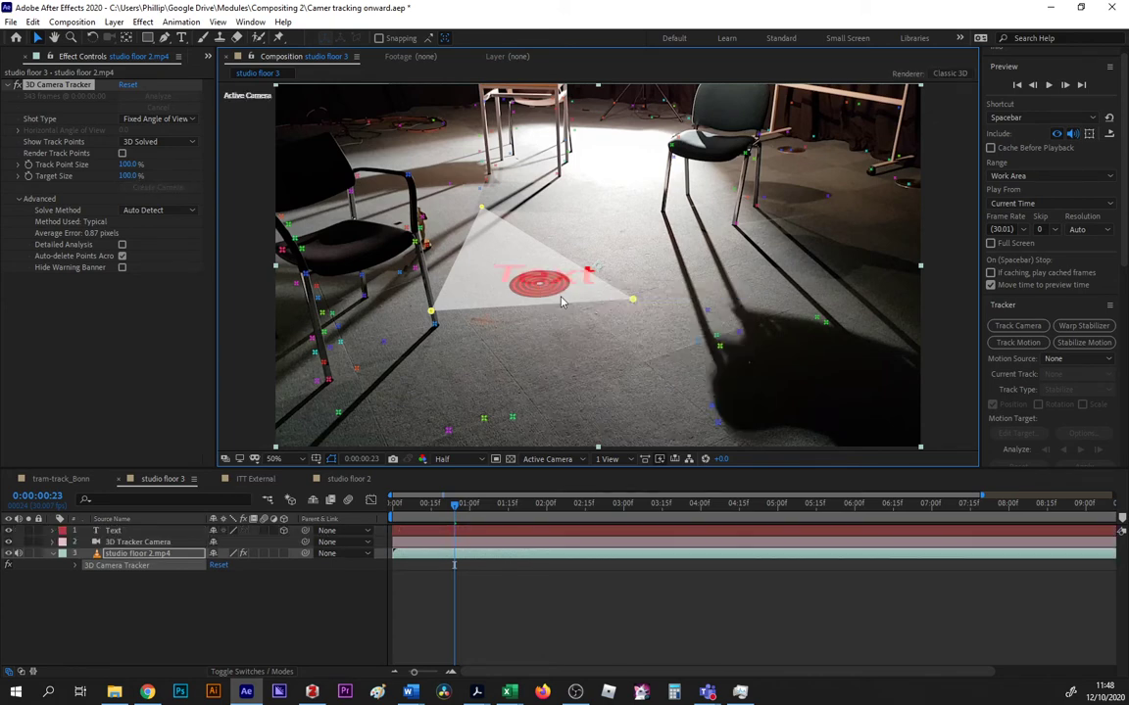
right_click(538, 286)
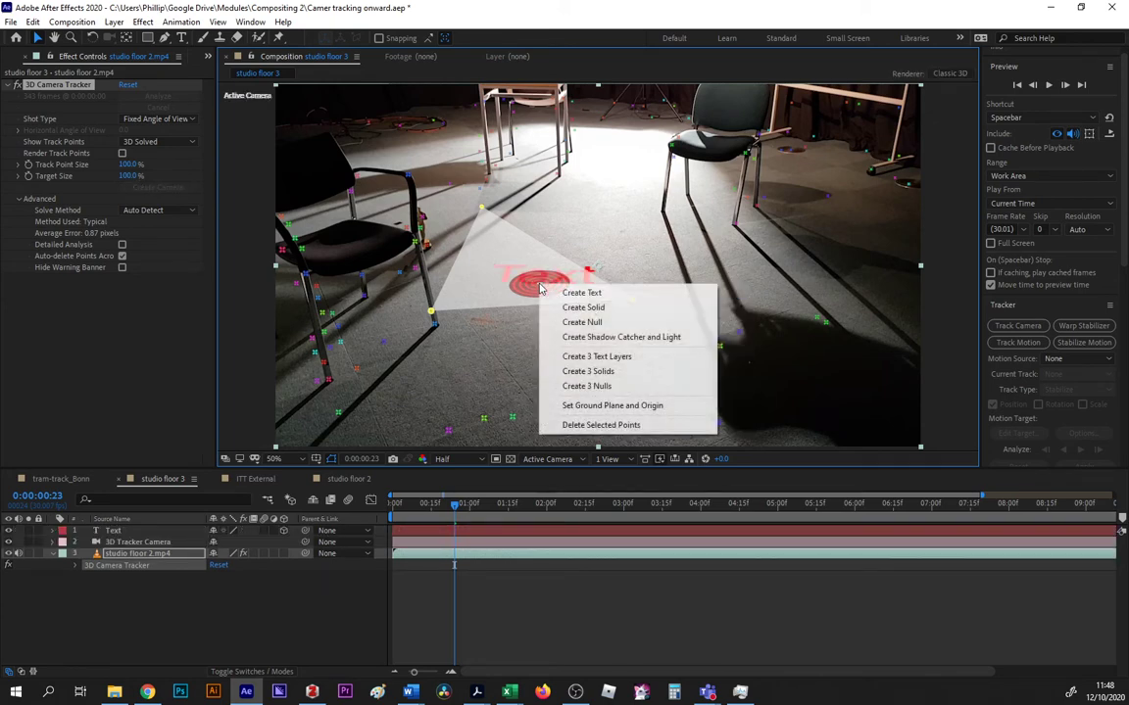
left_click(608, 337)
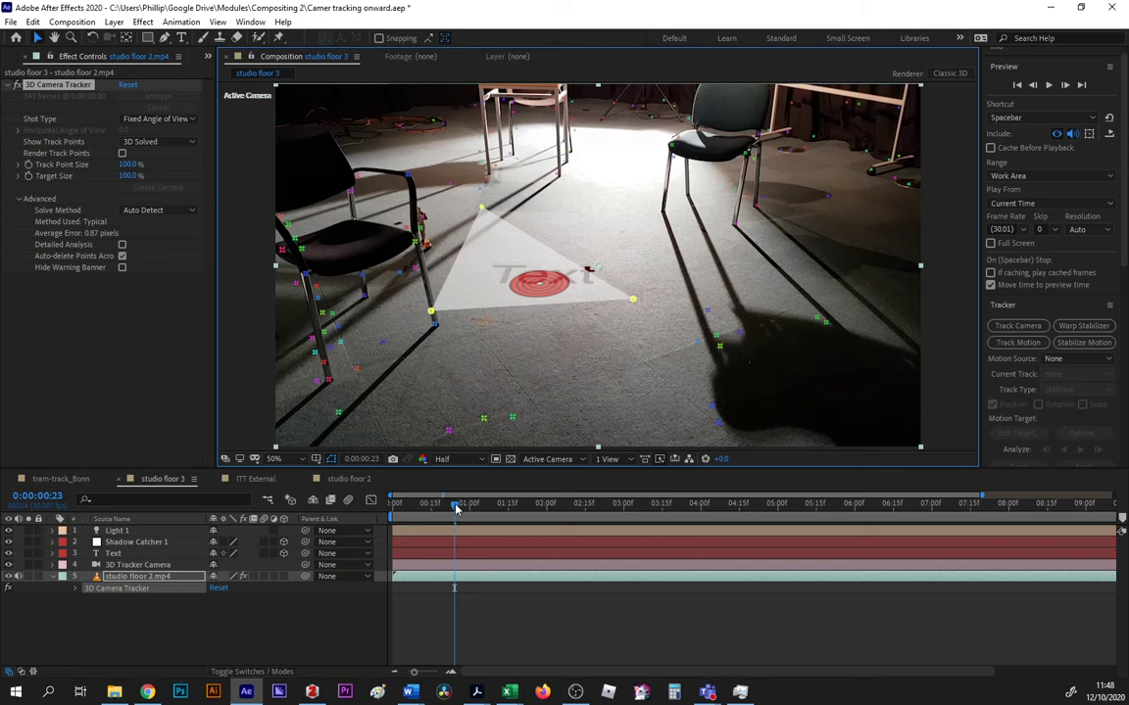
left_click(468, 624)
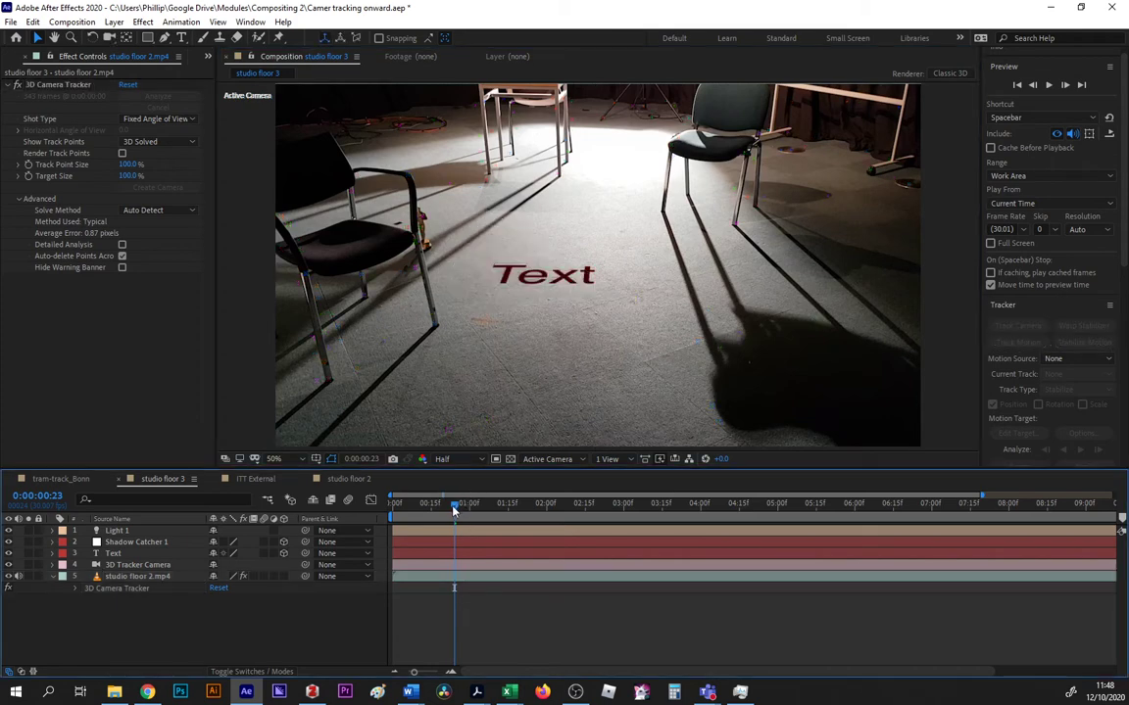
left_click_drag(454, 503, 546, 539)
Nudge Shadow Catcher 1 slightly into place under the Text
left_click(503, 278)
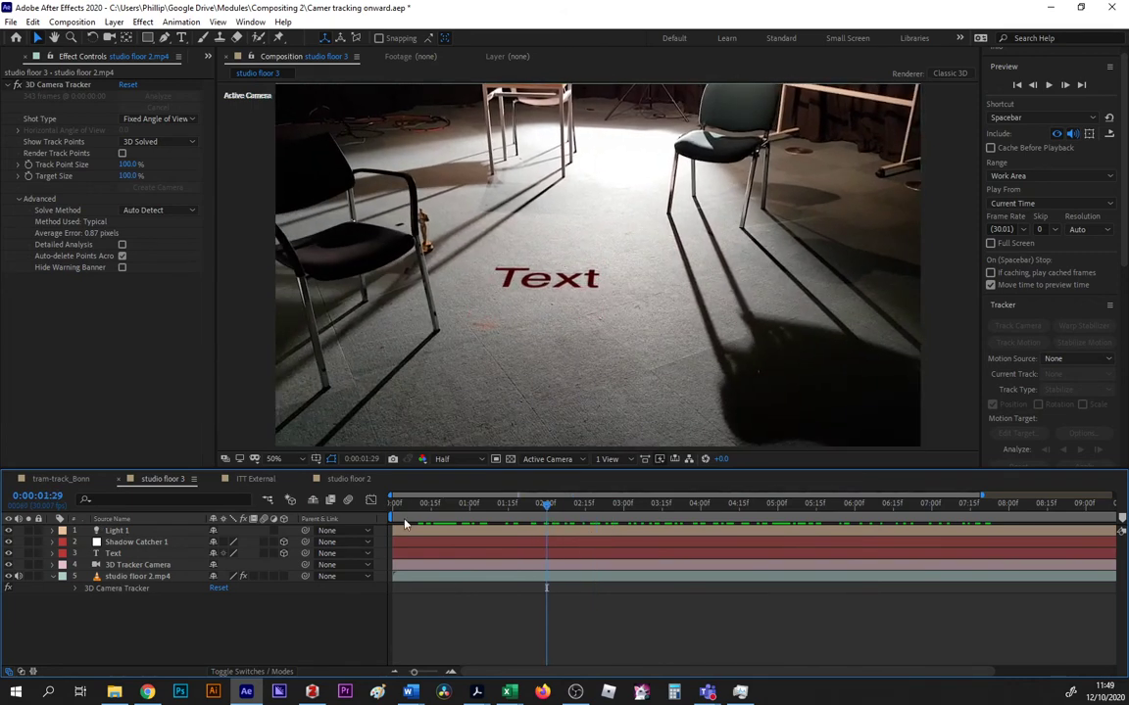
left_click(537, 257)
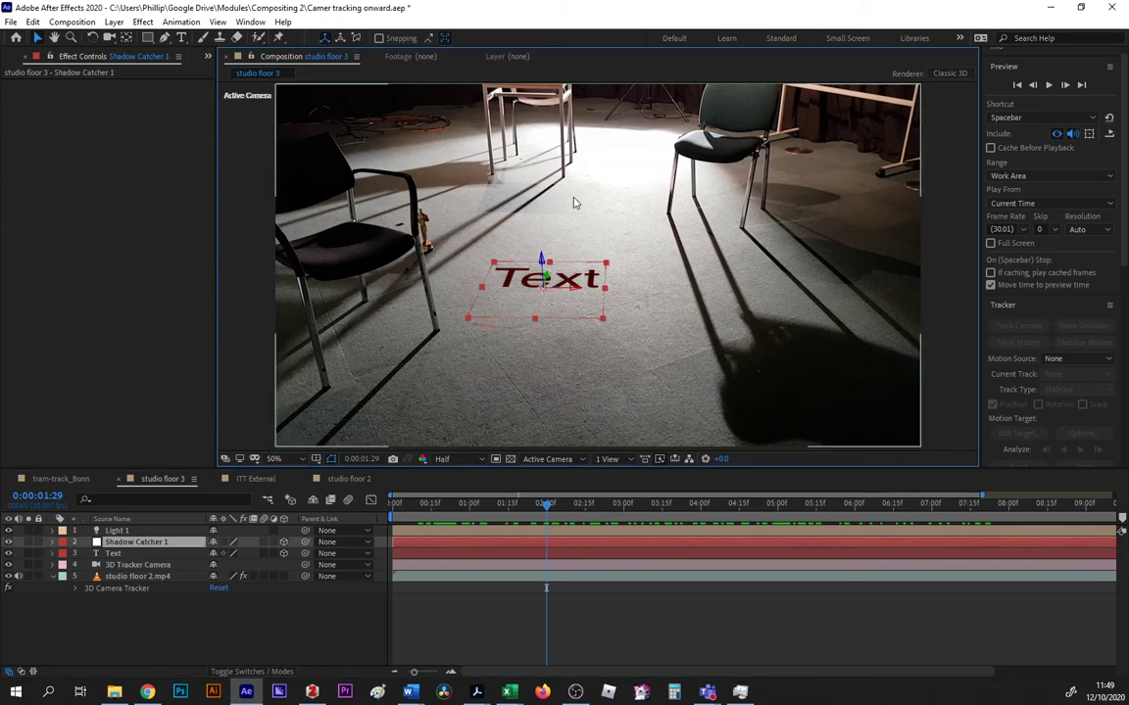
left_click_drag(542, 262, 543, 256)
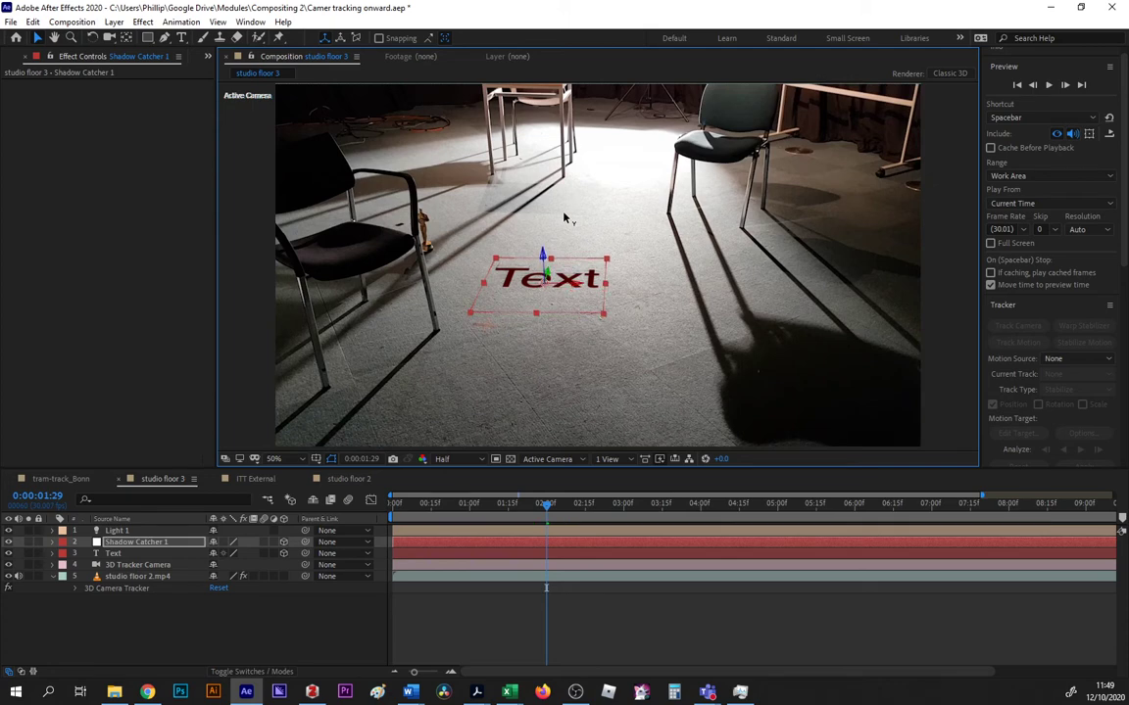
mouse_move(566, 211)
left_mouse_down()
mouse_move(573, 201)
mouse_move(568, 218)
left_mouse_up()
Test moving the Text back toward the chairs, then undo it to its tracked spot
left_click(114, 555)
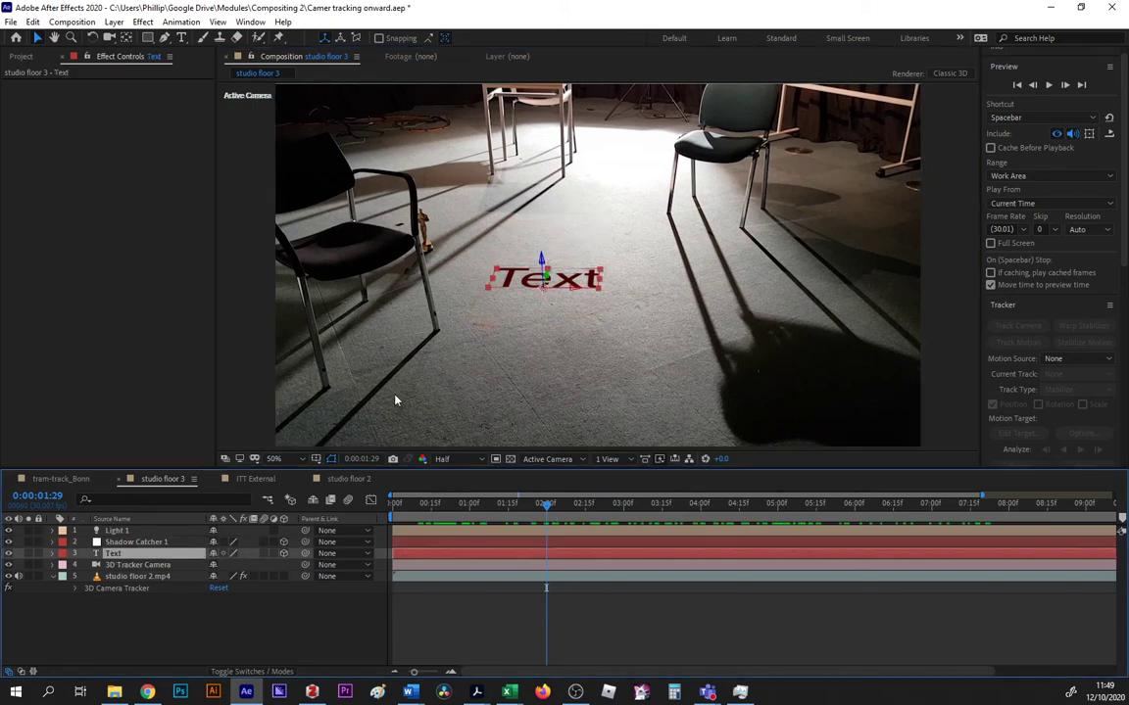
left_click_drag(547, 278, 570, 195)
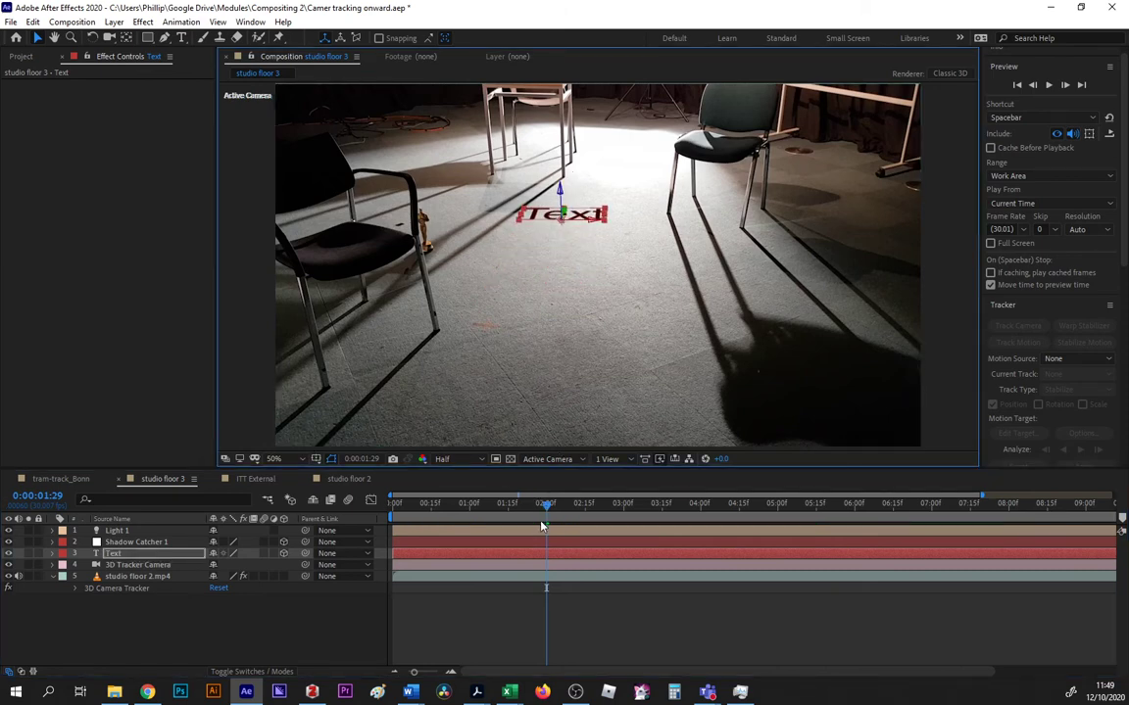
left_click_drag(546, 503, 659, 539)
key("ctrl+z")
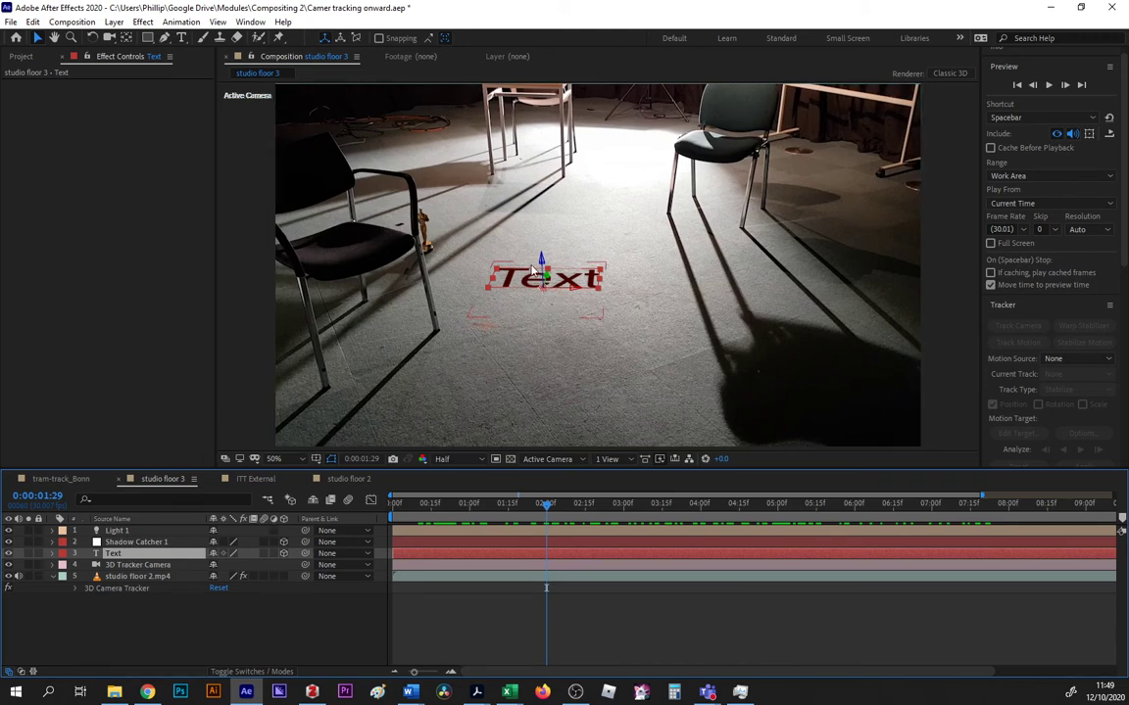
Rotate the red Text with the Rotation tool so it stands upright on the floor
left_click(92, 37)
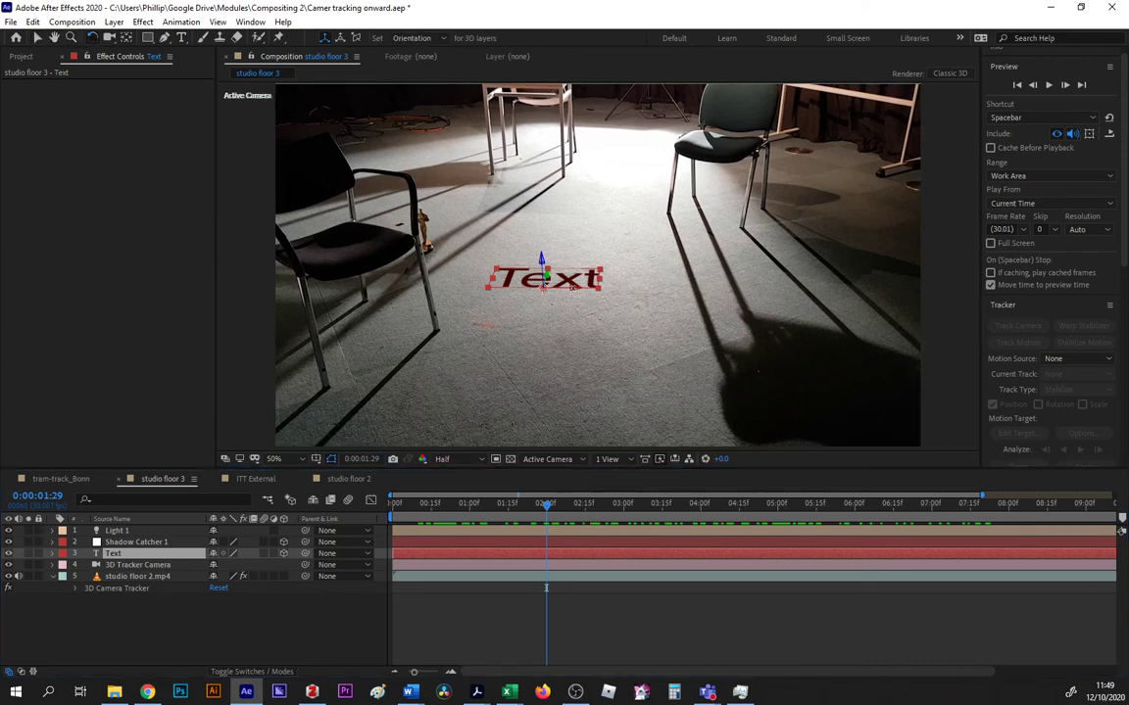
left_click_drag(570, 287, 574, 320)
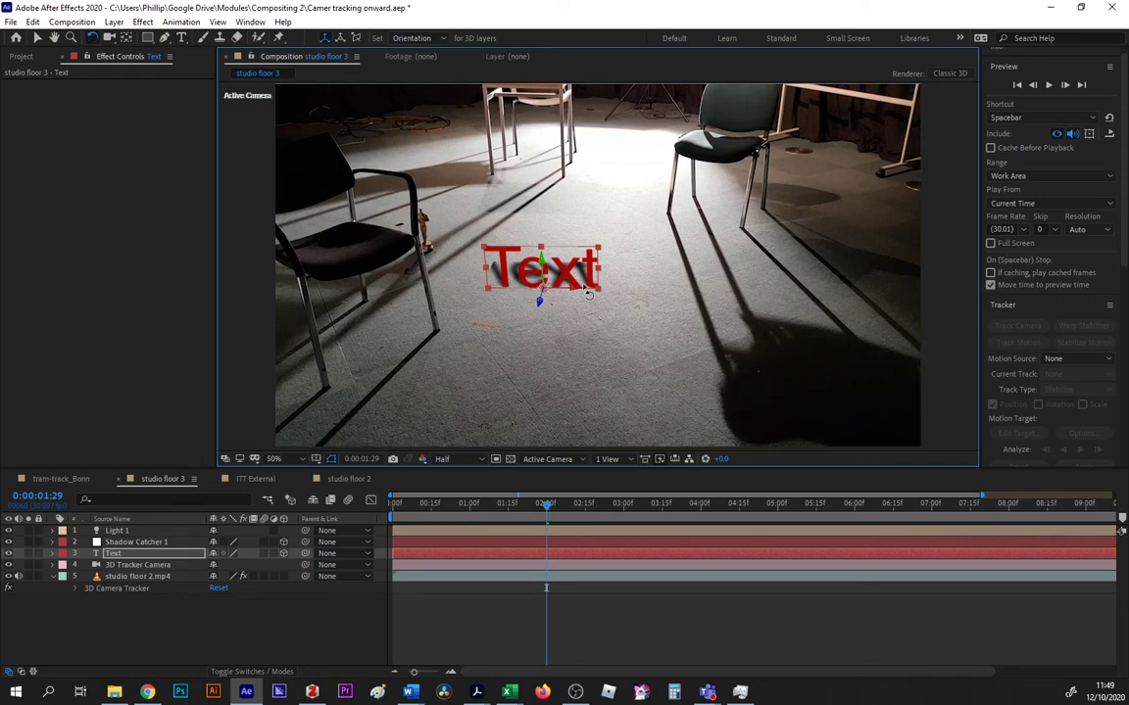
Scale Shadow Catcher 1 into a wide plane stretching well past the footage edges
left_click(111, 543)
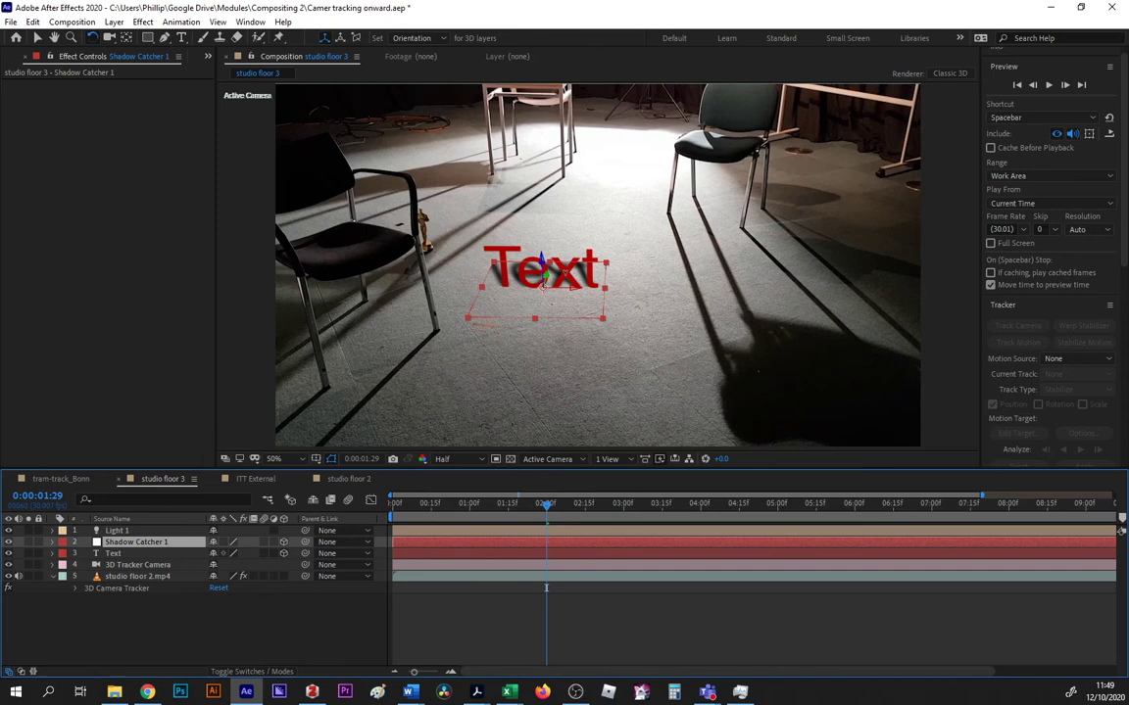
left_click(41, 40)
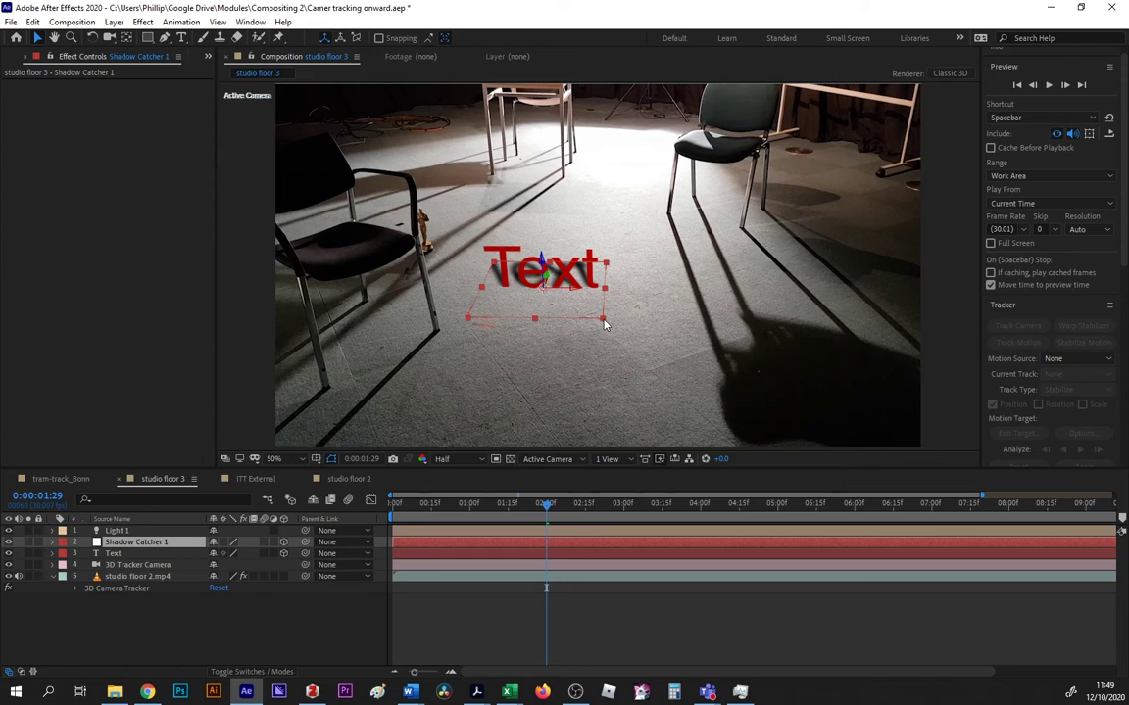
left_click_drag(603, 323, 899, 527)
key("comma")
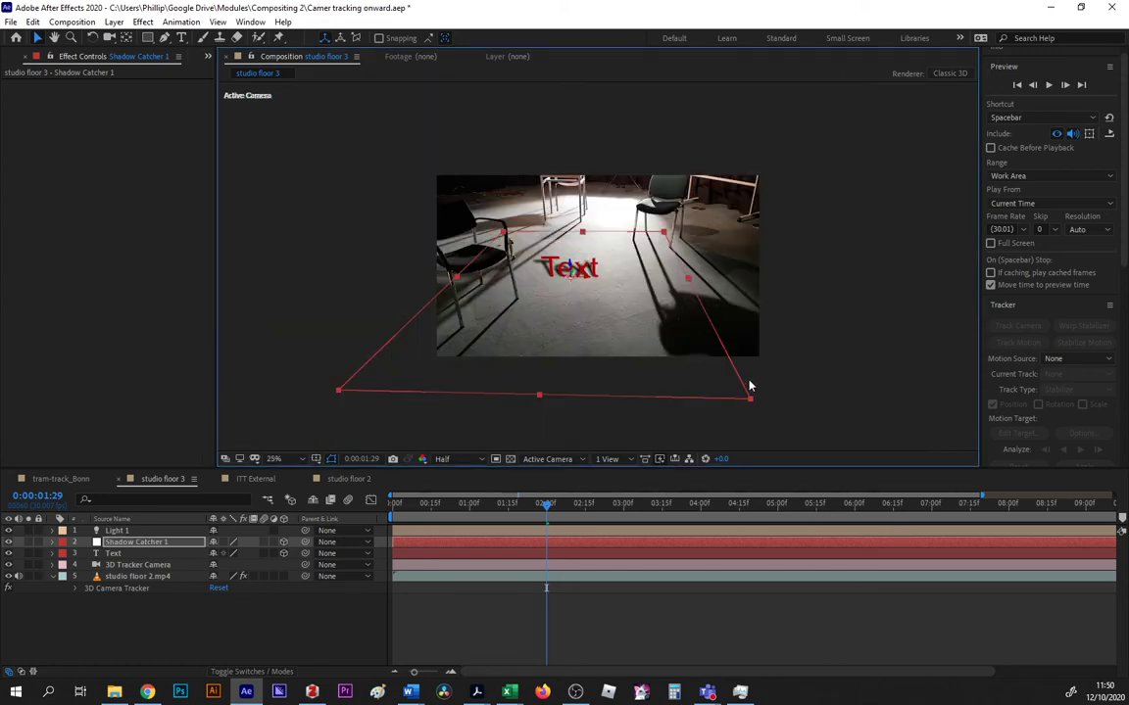
left_click_drag(753, 408, 753, 383)
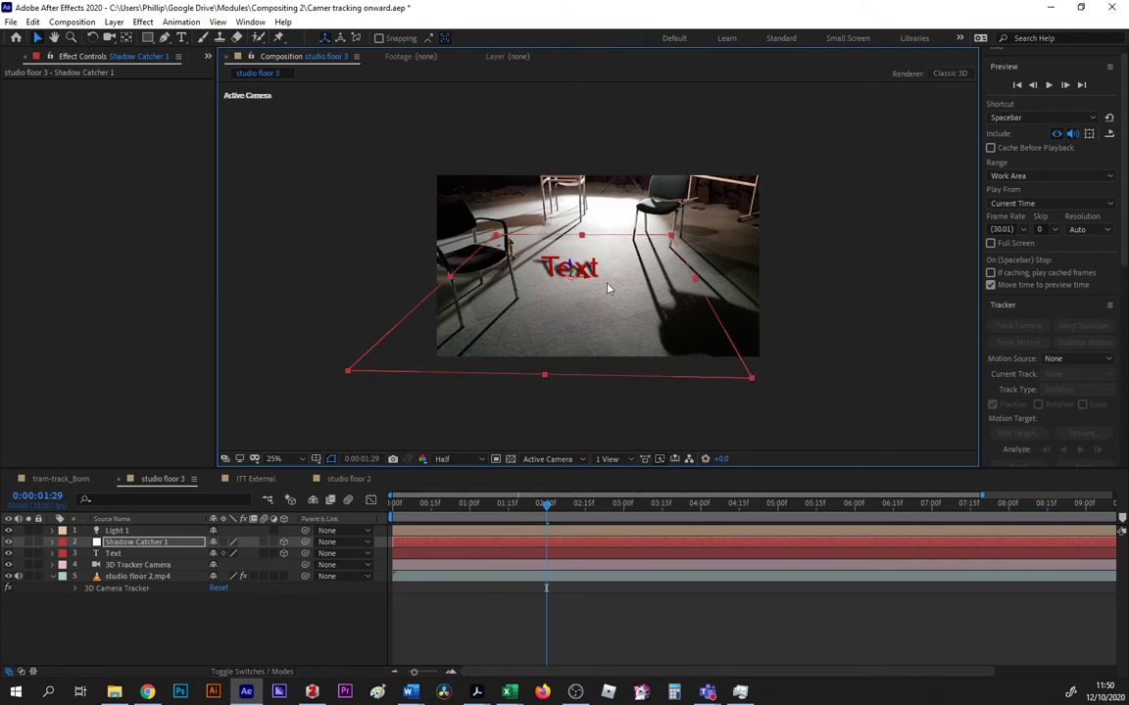
left_click(609, 459)
In a 2 Views - Horizontal layout, move Light 1 up and left behind the Text in the Top view
left_click(632, 484)
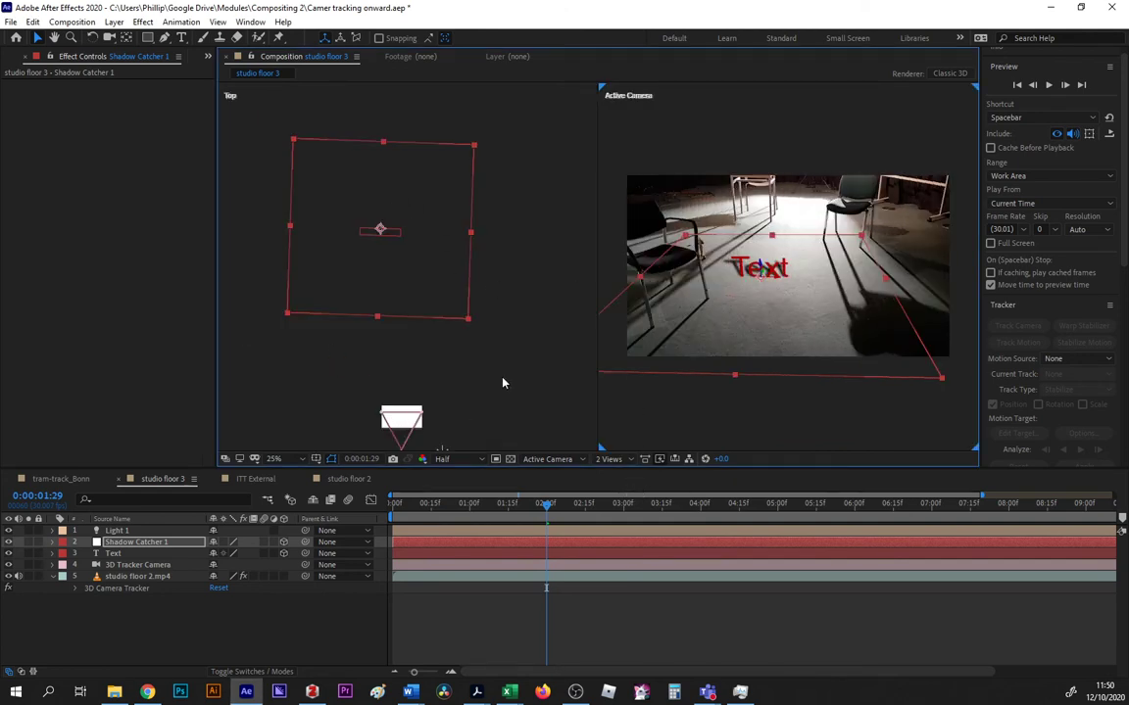
scroll(451, 339, "down", 2)
left_click(424, 362)
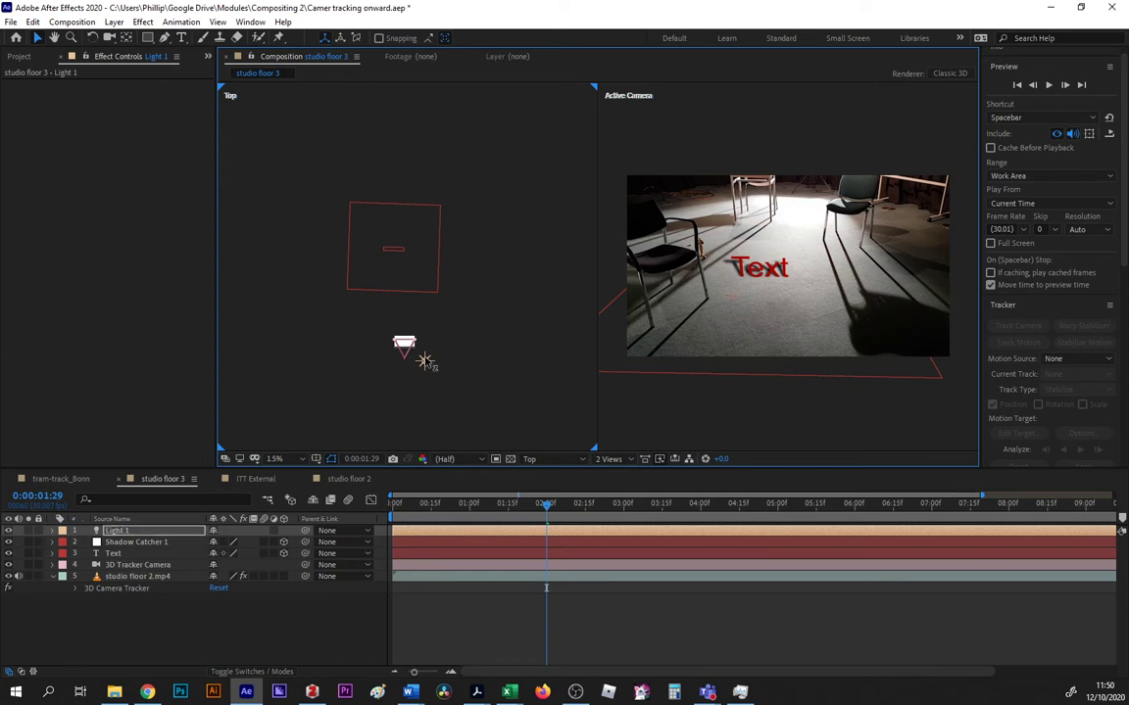
left_click_drag(425, 362, 423, 224)
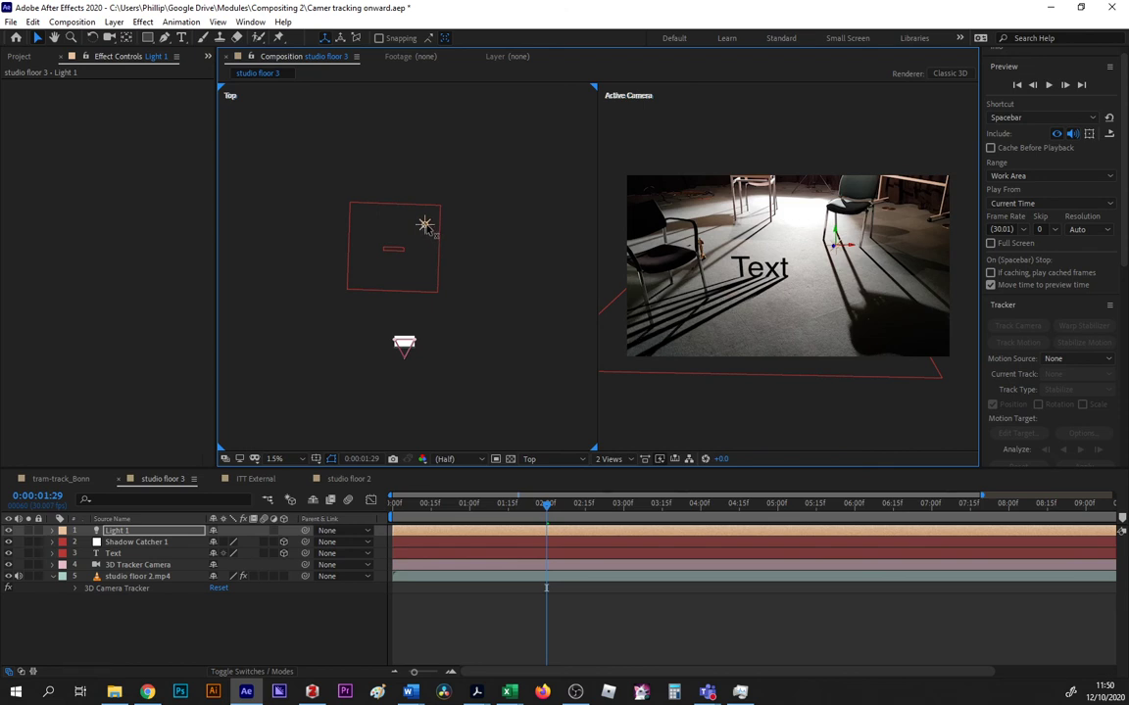
left_click_drag(424, 225, 398, 224)
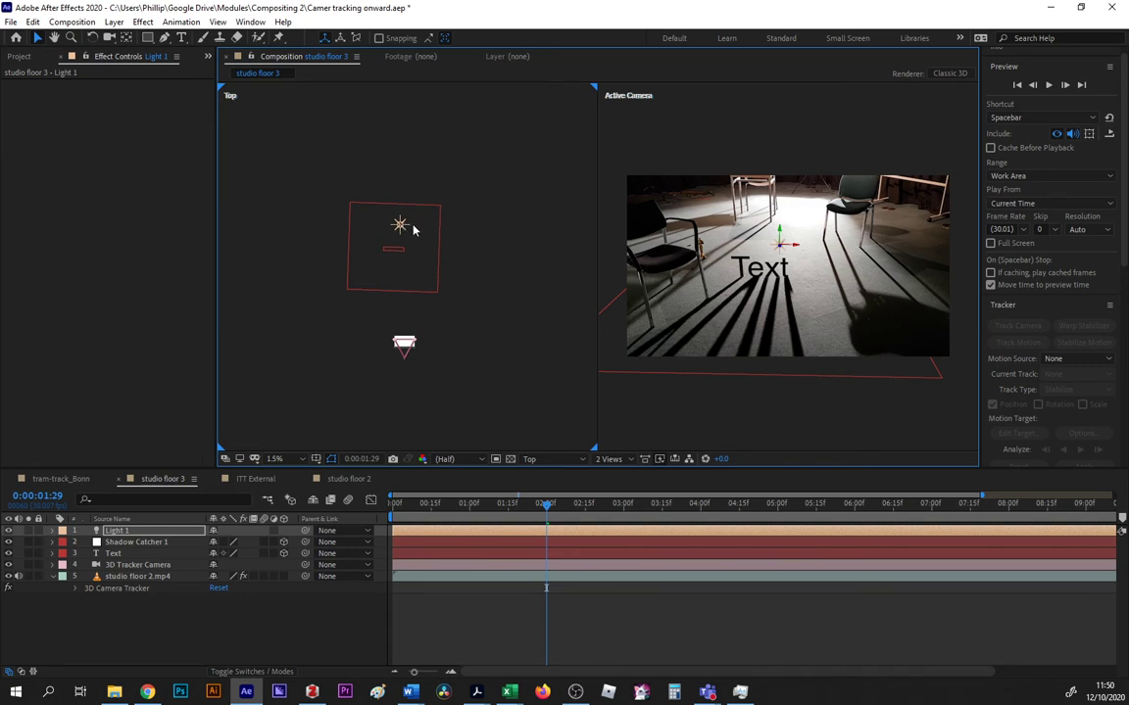
left_click(781, 229)
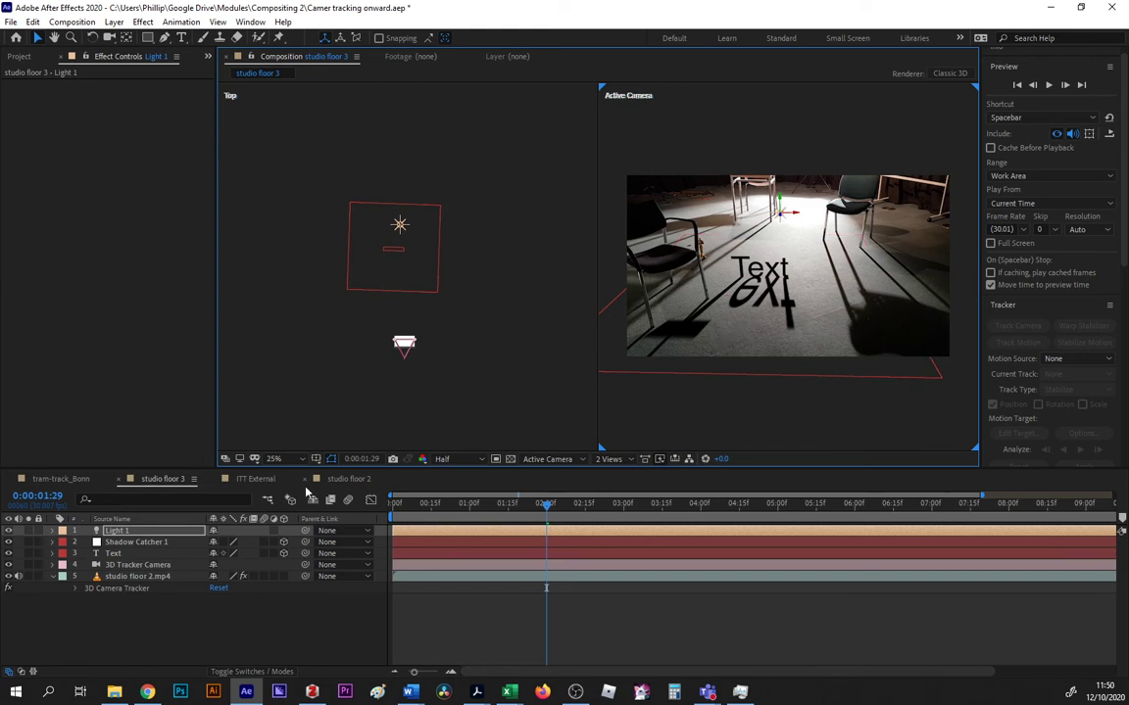
Set Light 1's Shadow Darkness to 64% and Shadow Diffusion to 54 px
double_click(98, 531)
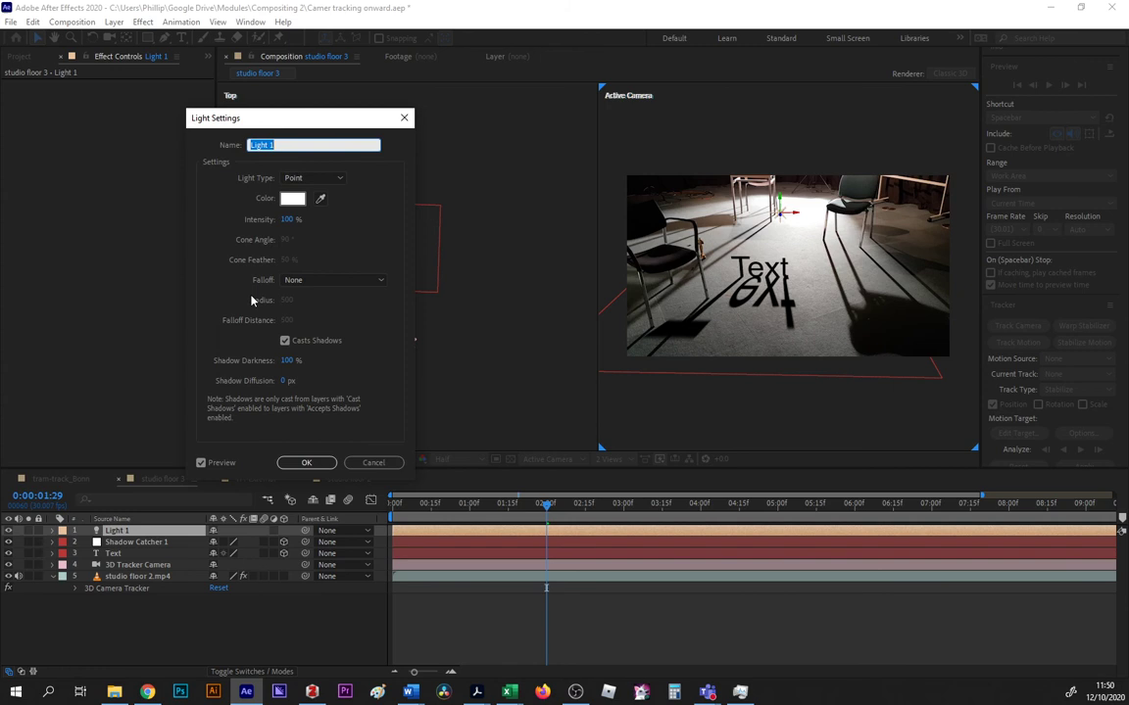
left_click(288, 361)
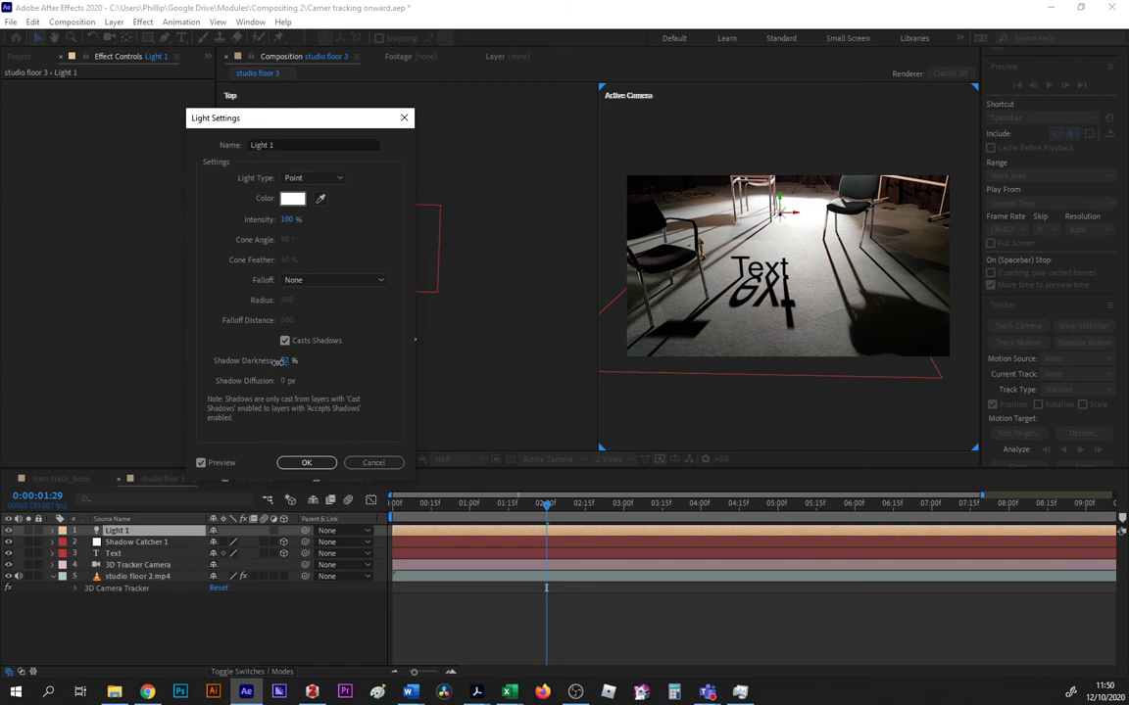
left_click_drag(278, 362, 257, 362)
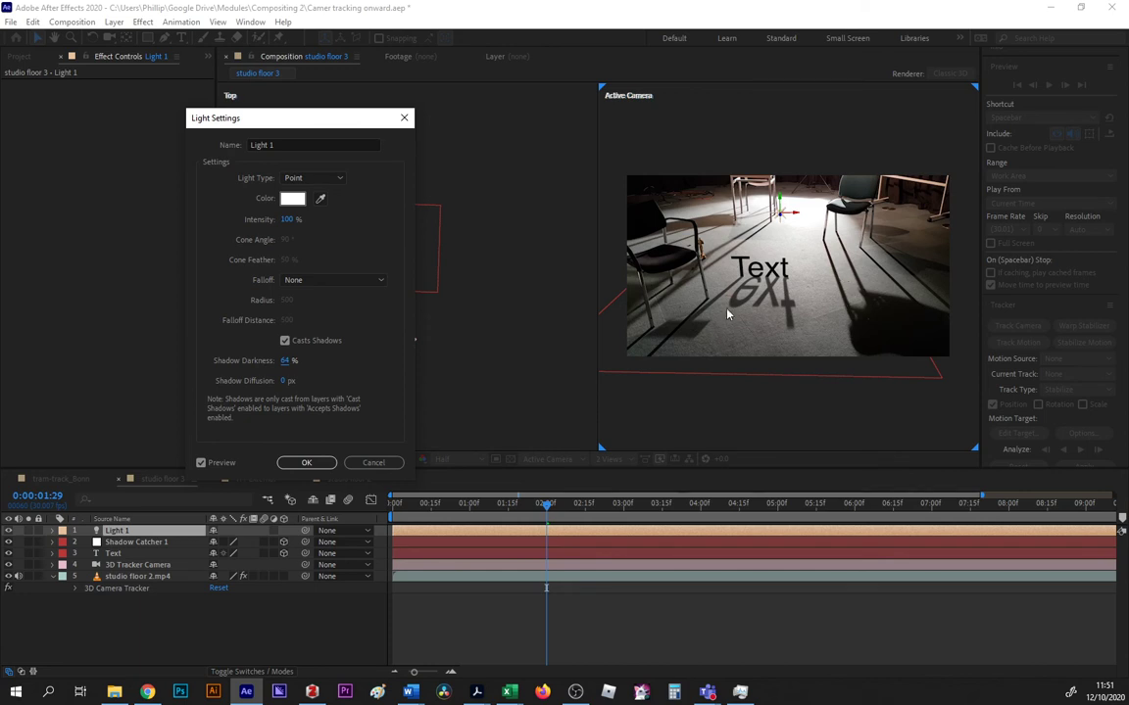
left_click(283, 381)
left_click(305, 462)
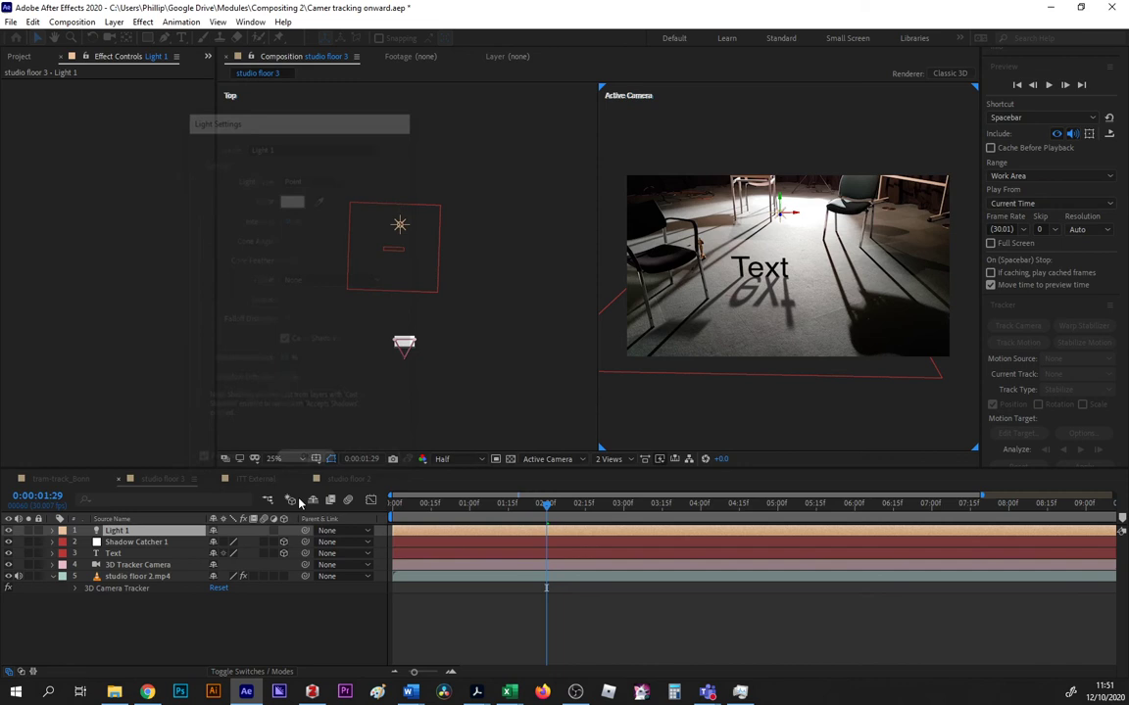
Set the Text layer's Material Options Accepts Lights to Off, then deselect it to check the solid red
left_click(112, 554)
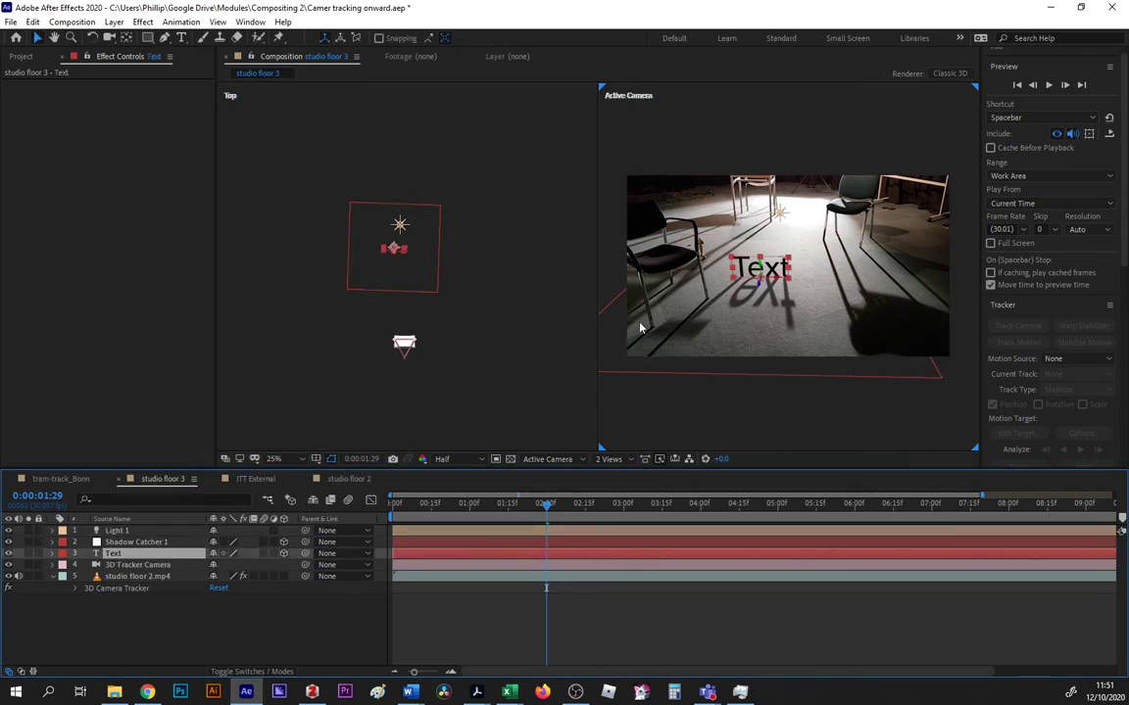
left_click(55, 554)
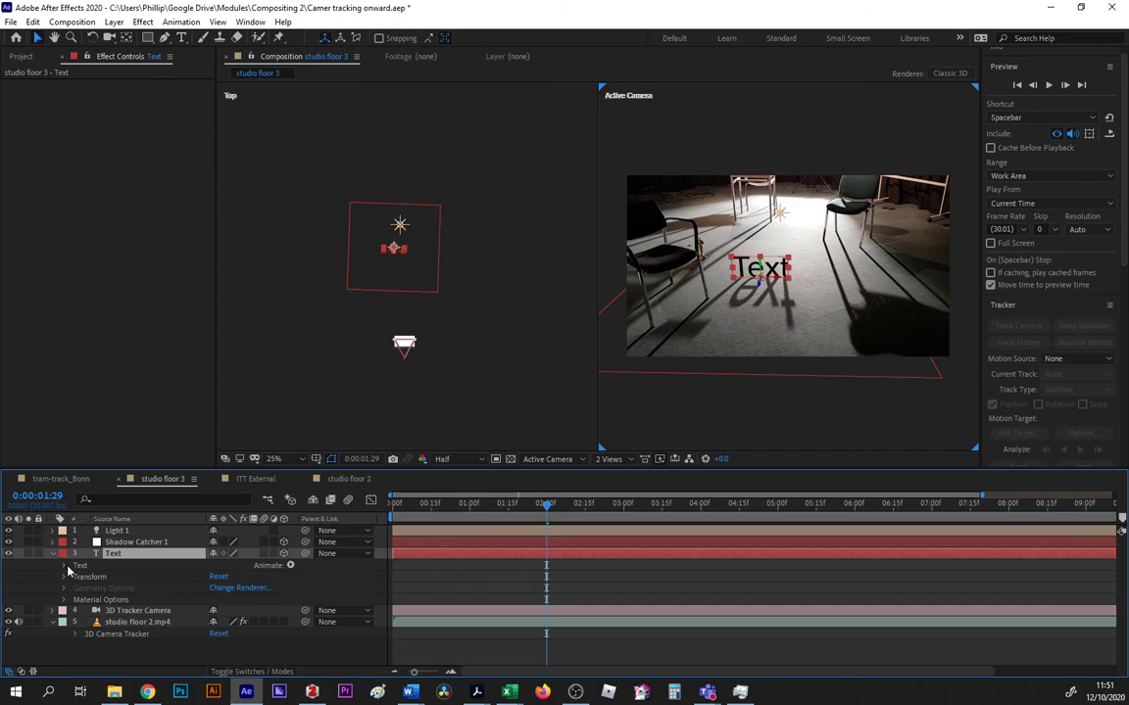
left_click(63, 600)
scroll(66, 609, "down", 1)
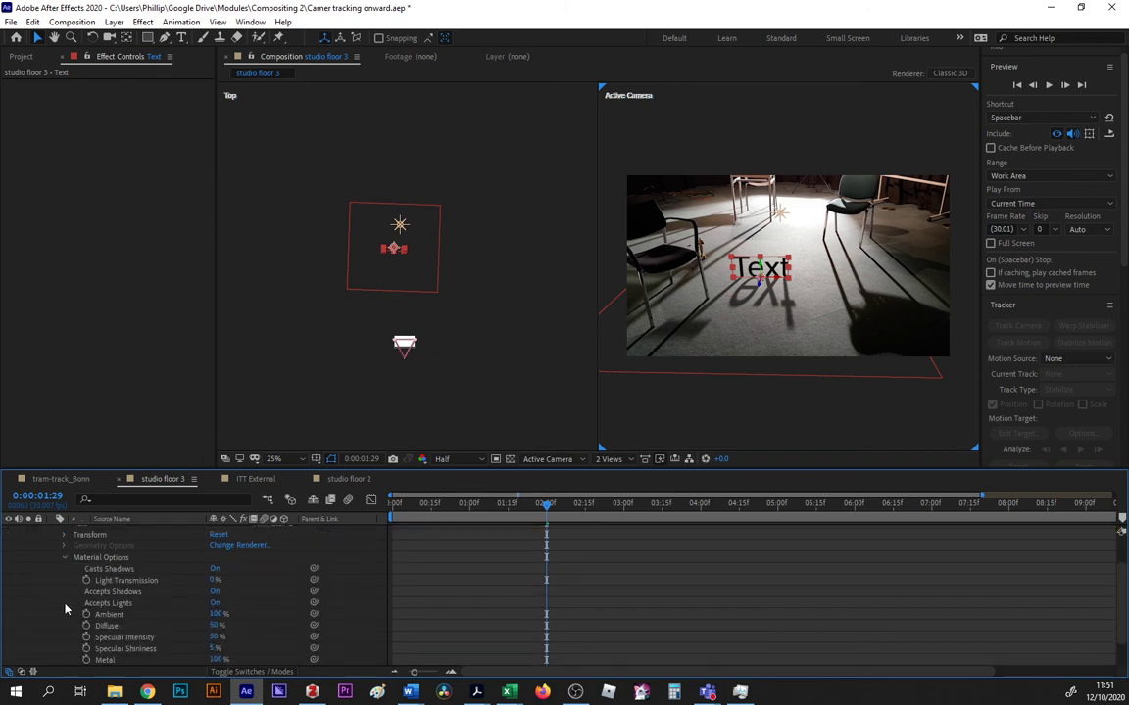
left_click(216, 604)
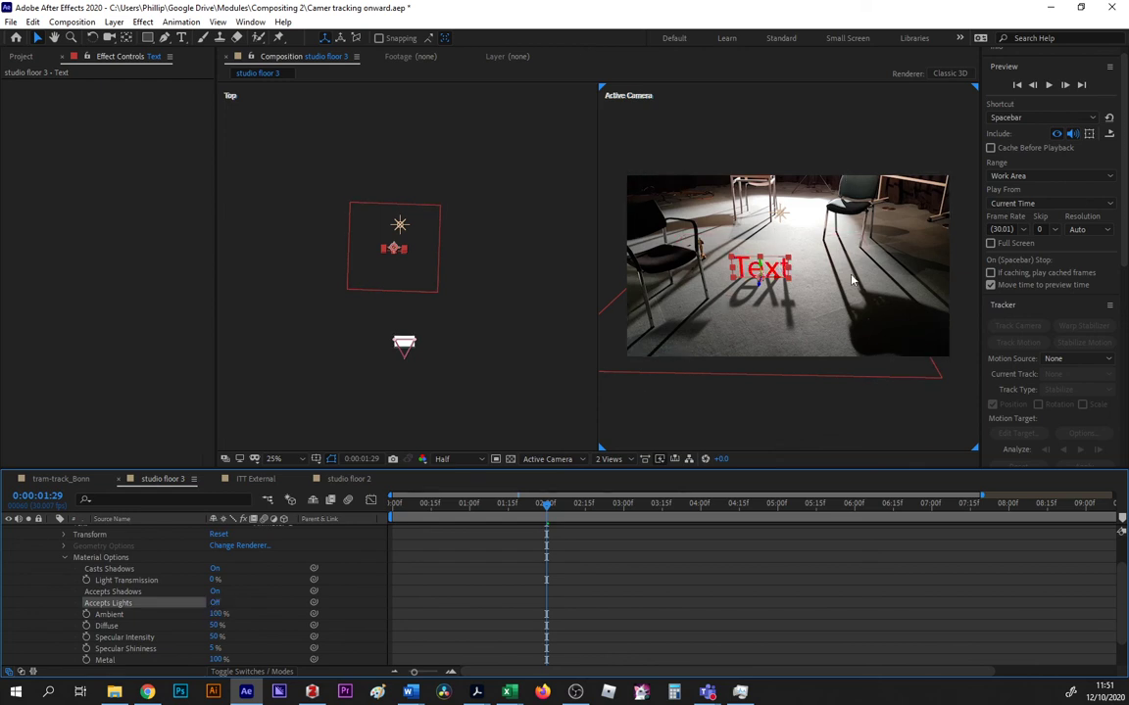
left_click(863, 245)
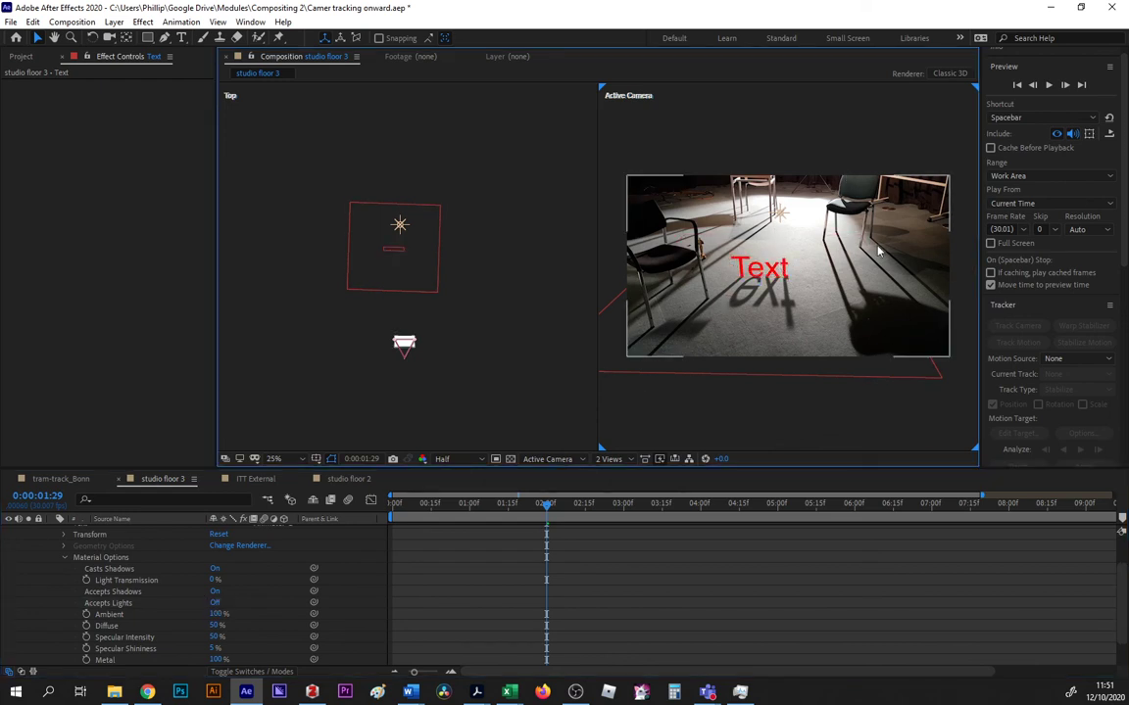
left_click(770, 256)
Preview the shot from near the start and scrub back to check the red Text stays on the tracked floor
left_click_drag(545, 504, 393, 506)
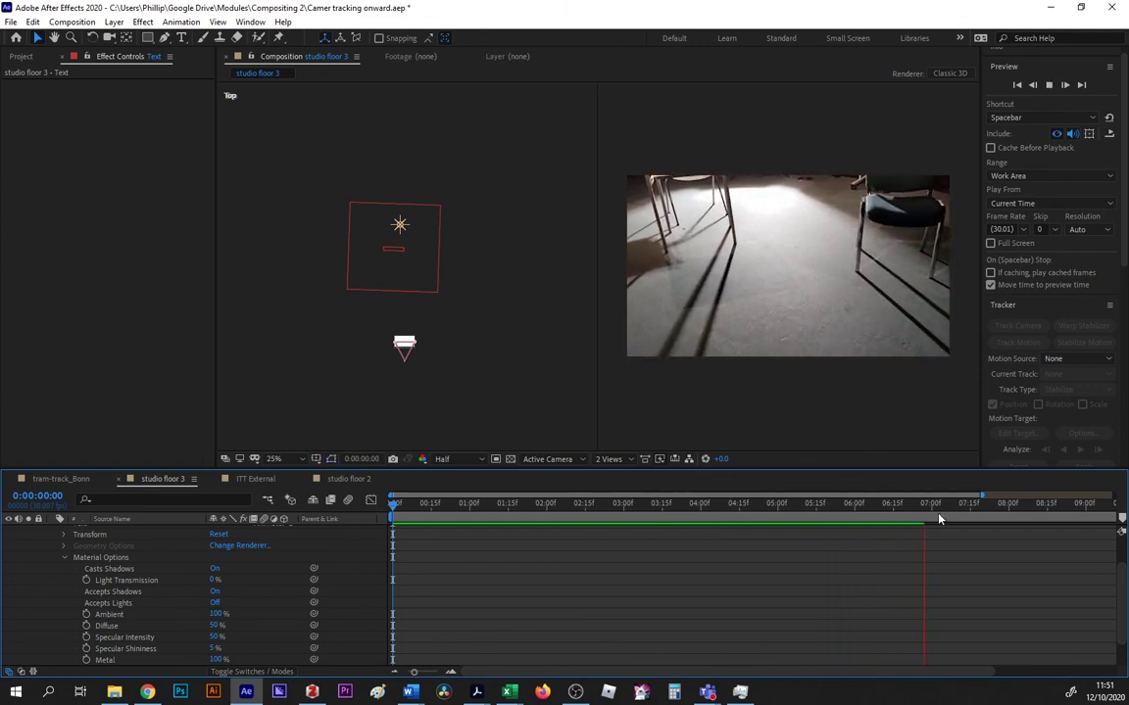
key("space")
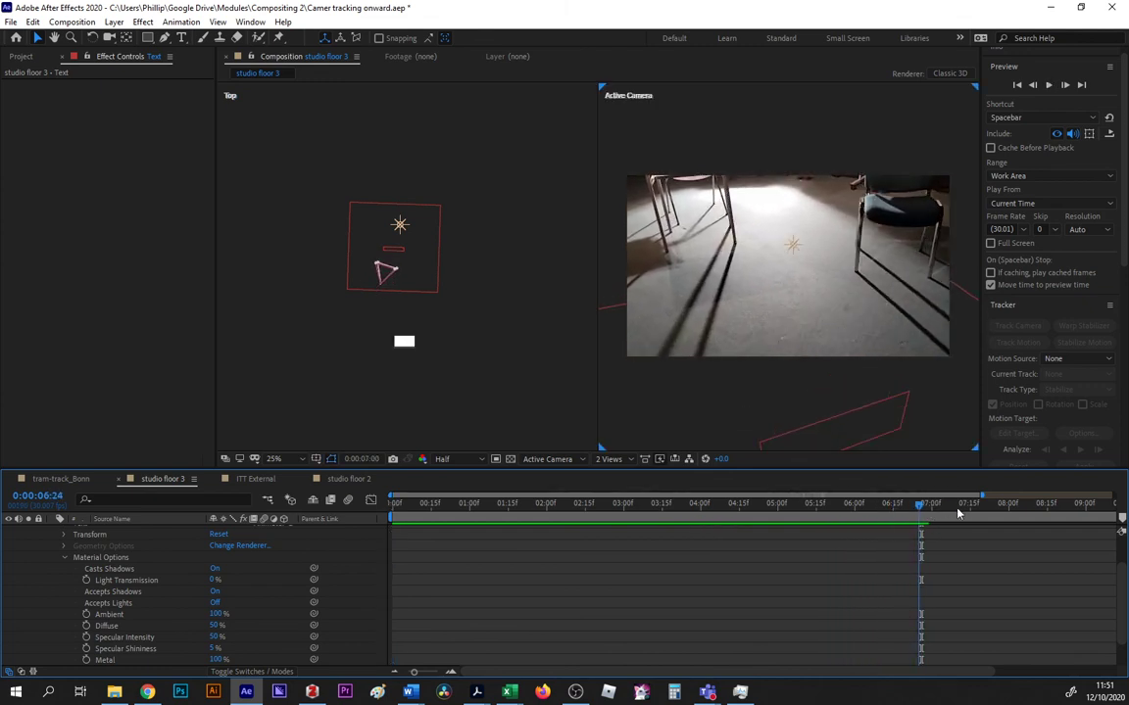
left_click_drag(958, 512, 739, 499)
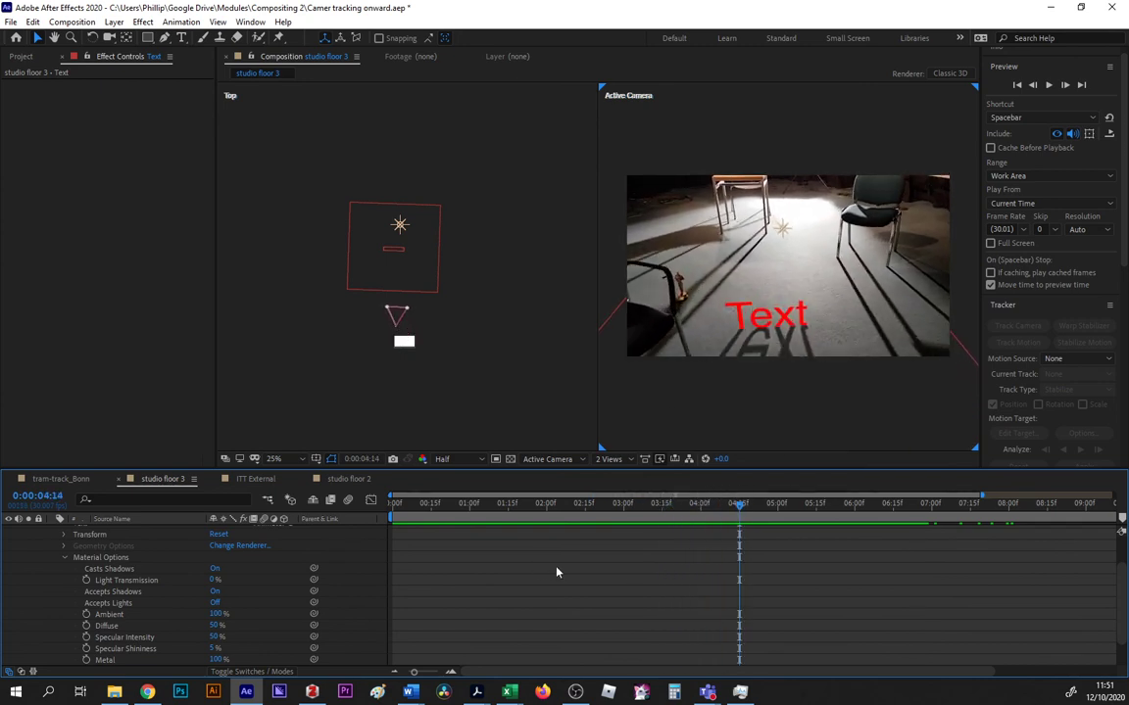